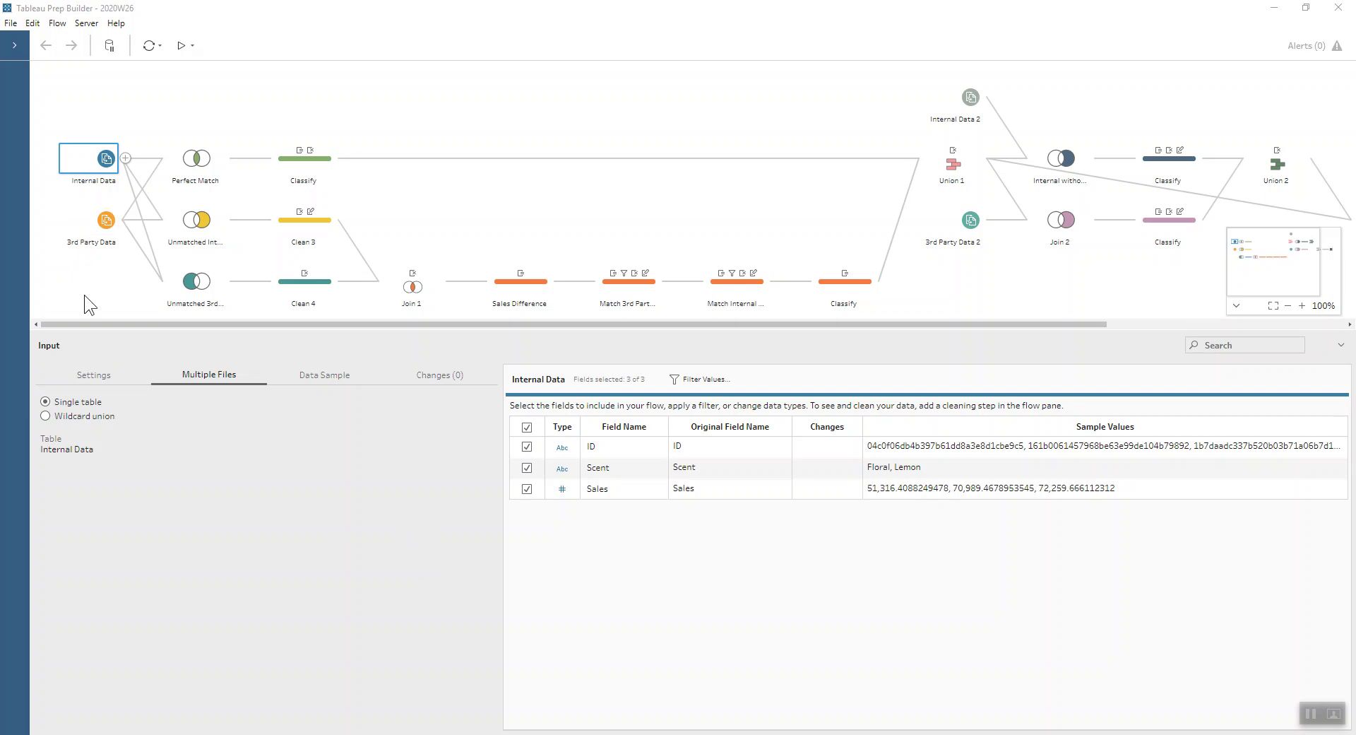
Examine the Perfect Match join and the changes in the Classify step that follows it.
{"action": "left_click", "coordinate": [205, 158]}
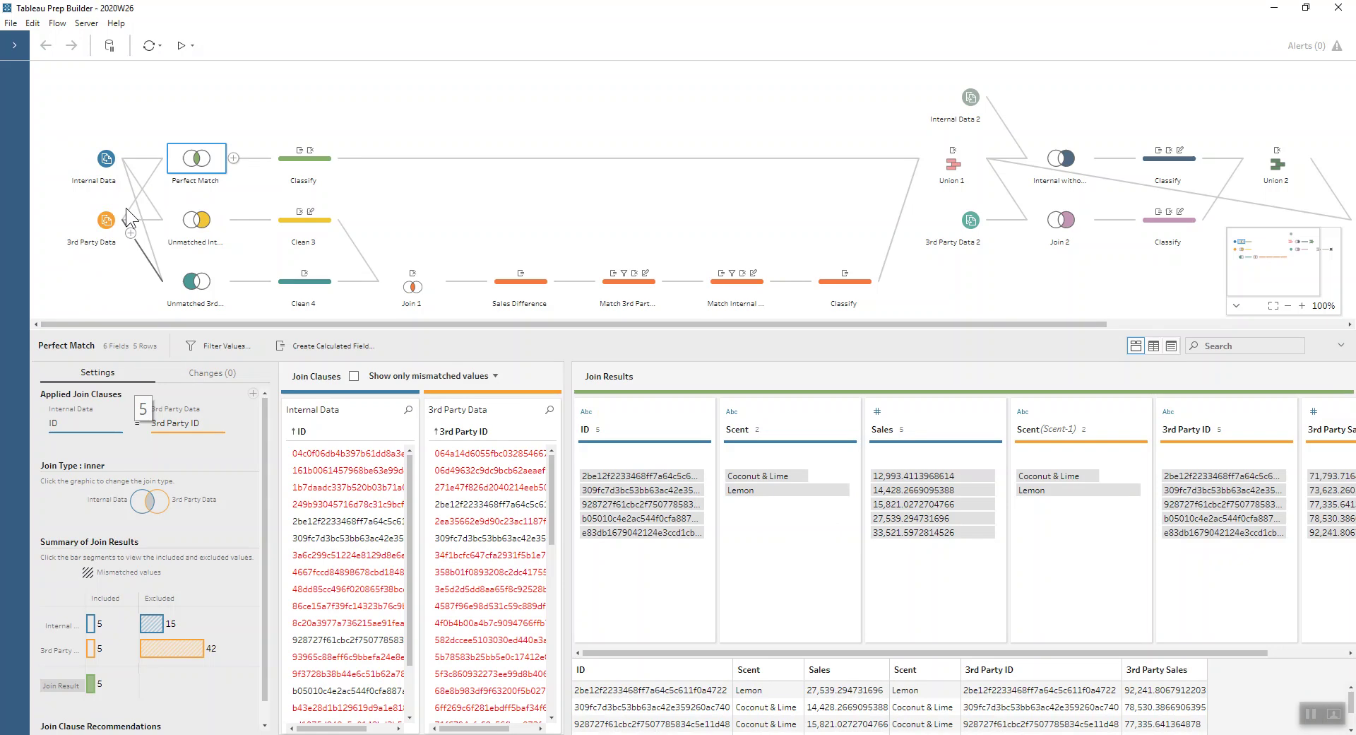
{"action": "left_click", "coordinate": [294, 168]}
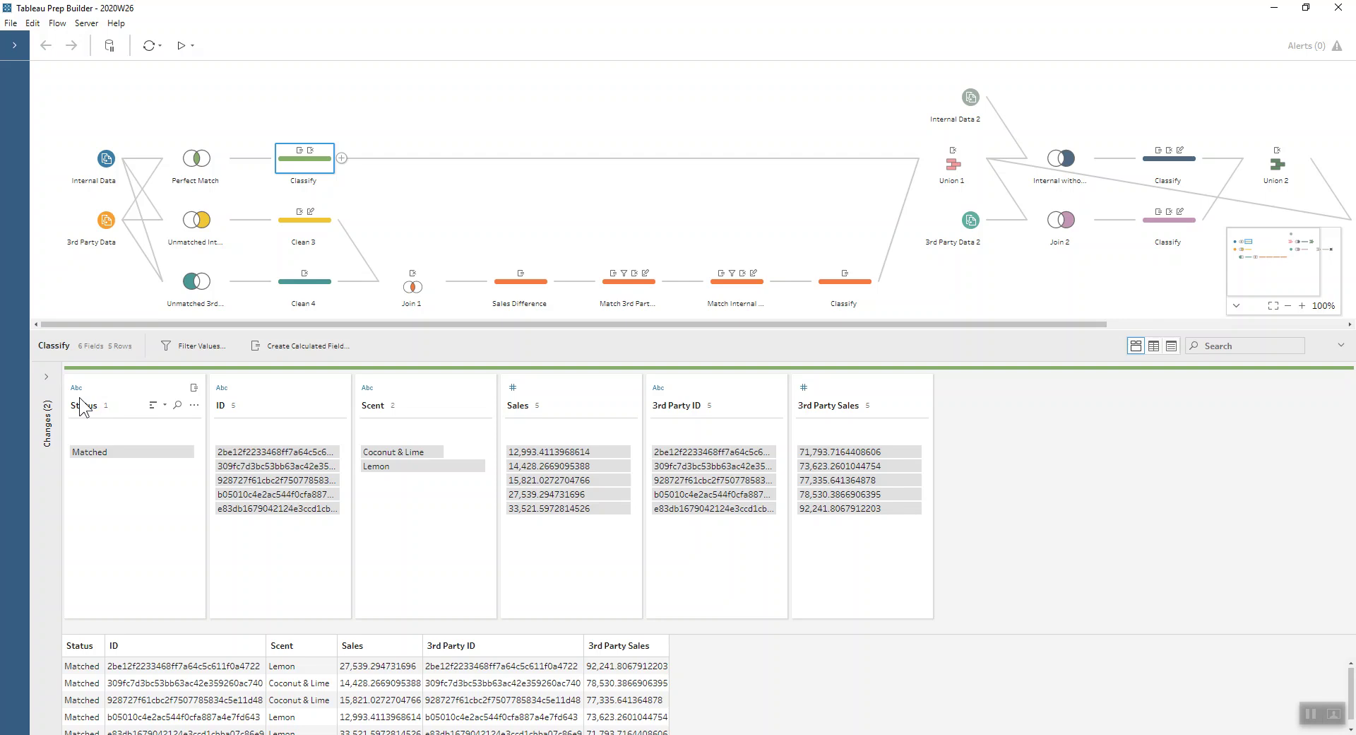
{"action": "left_click", "coordinate": [45, 378]}
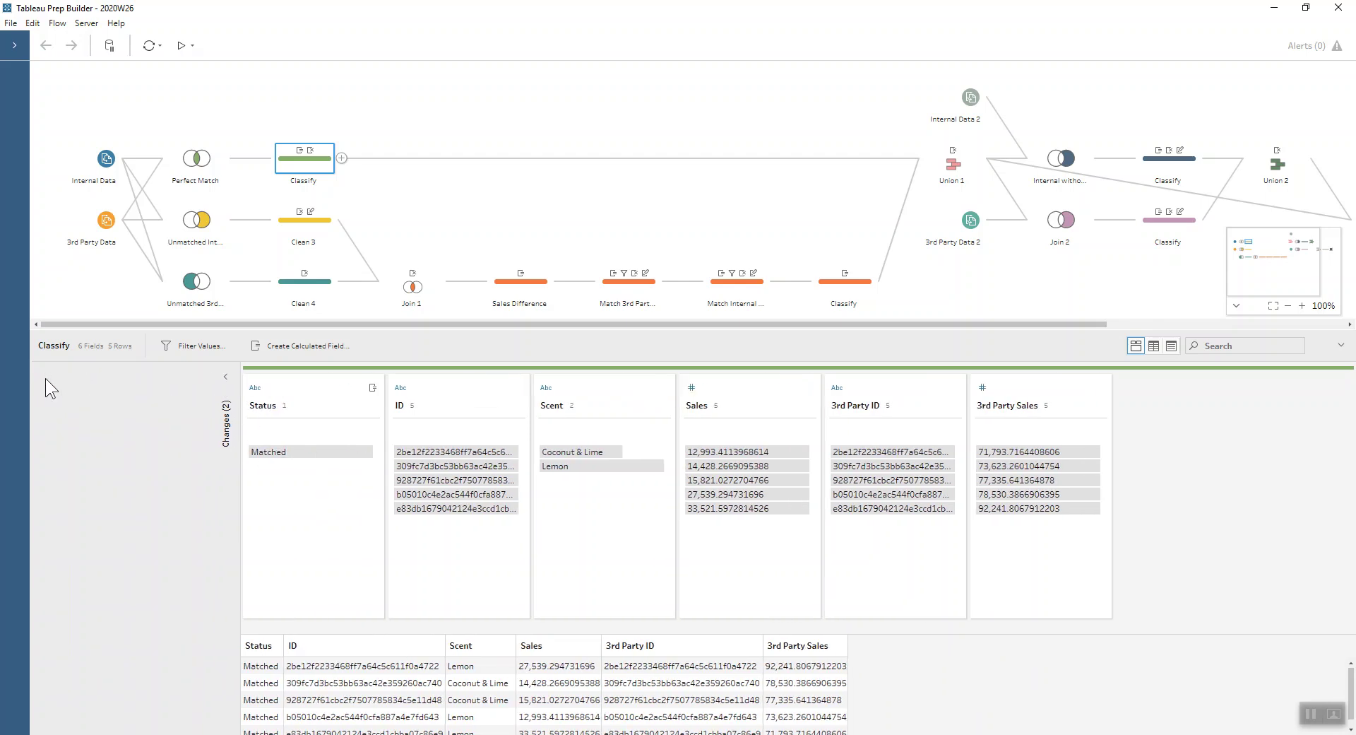
{"action": "left_click", "coordinate": [235, 377]}
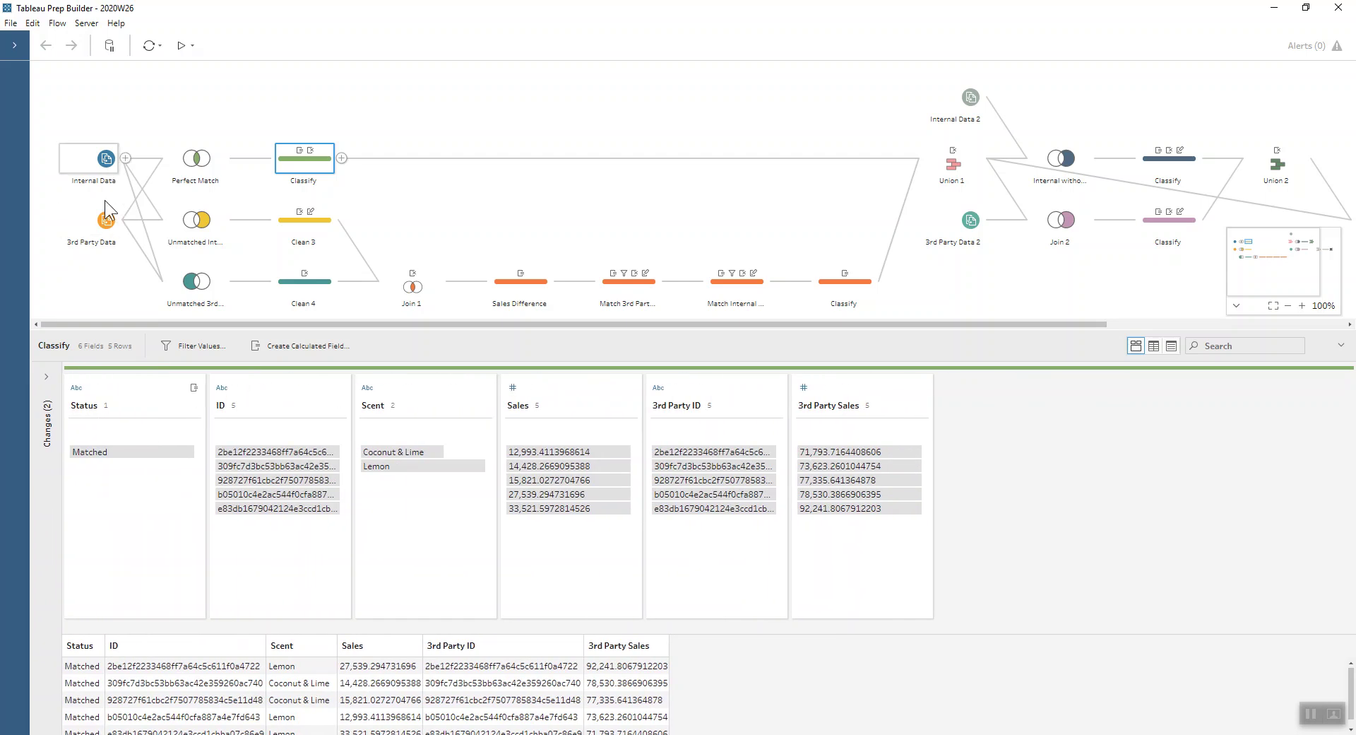
Add a clean step to both the Internal Data and 3rd Party Data inputs to preview their rows, and delete both steps.
{"action": "left_click", "coordinate": [99, 161]}
{"action": "left_click", "coordinate": [125, 157]}
{"action": "left_click", "coordinate": [139, 188]}
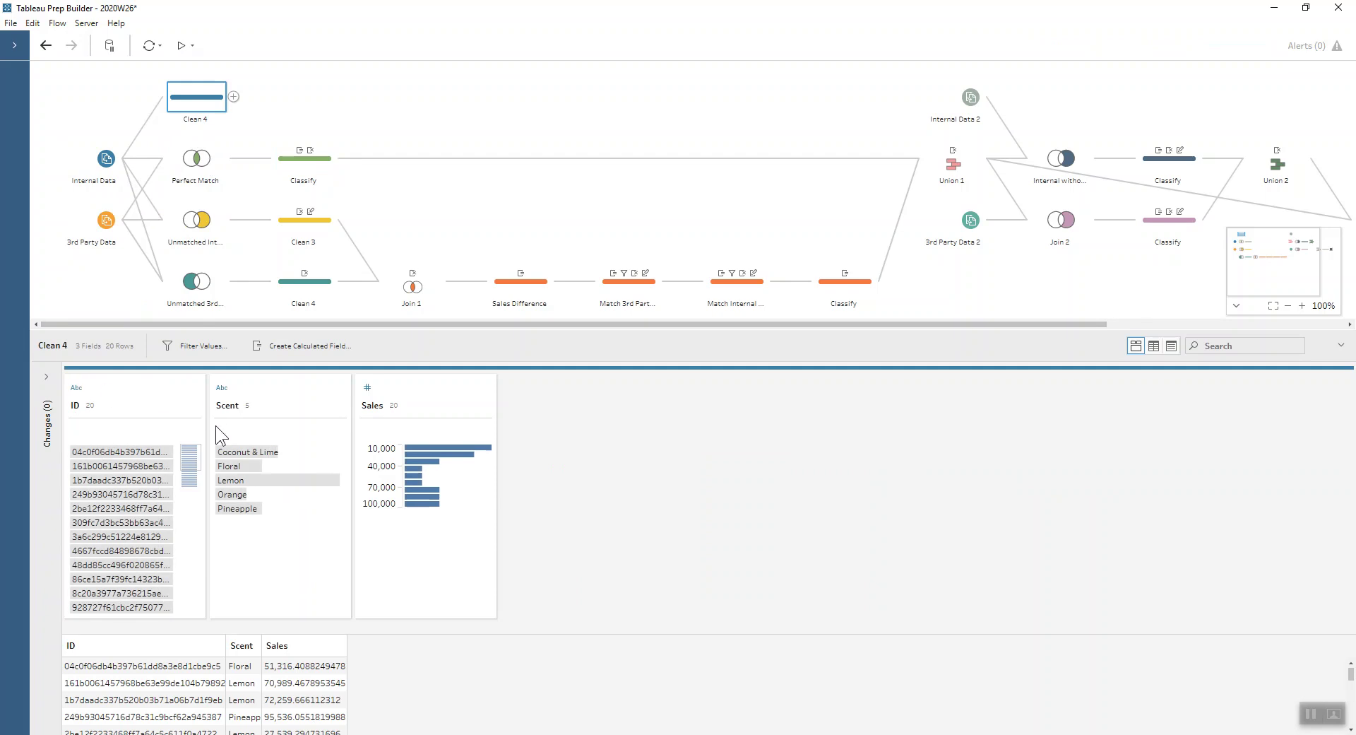
{"action": "left_click", "coordinate": [125, 219]}
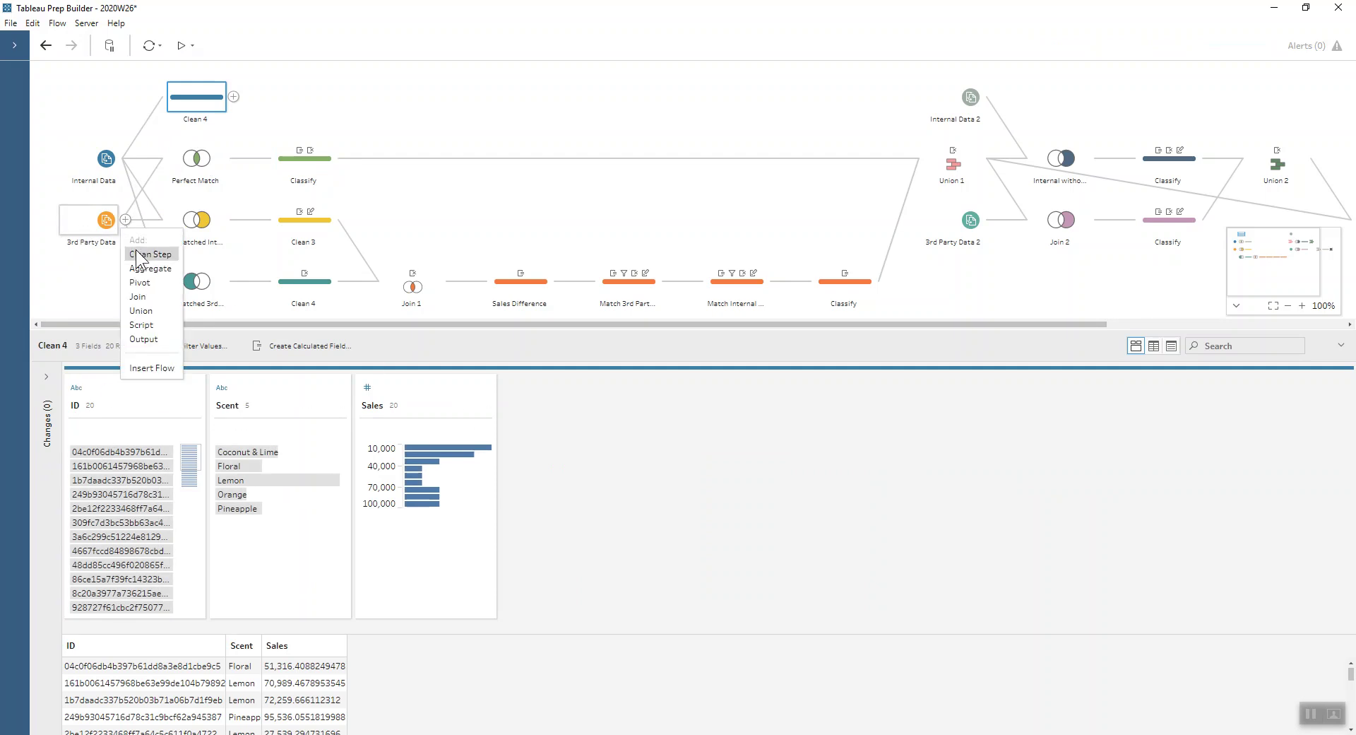
{"action": "left_click", "coordinate": [140, 254]}
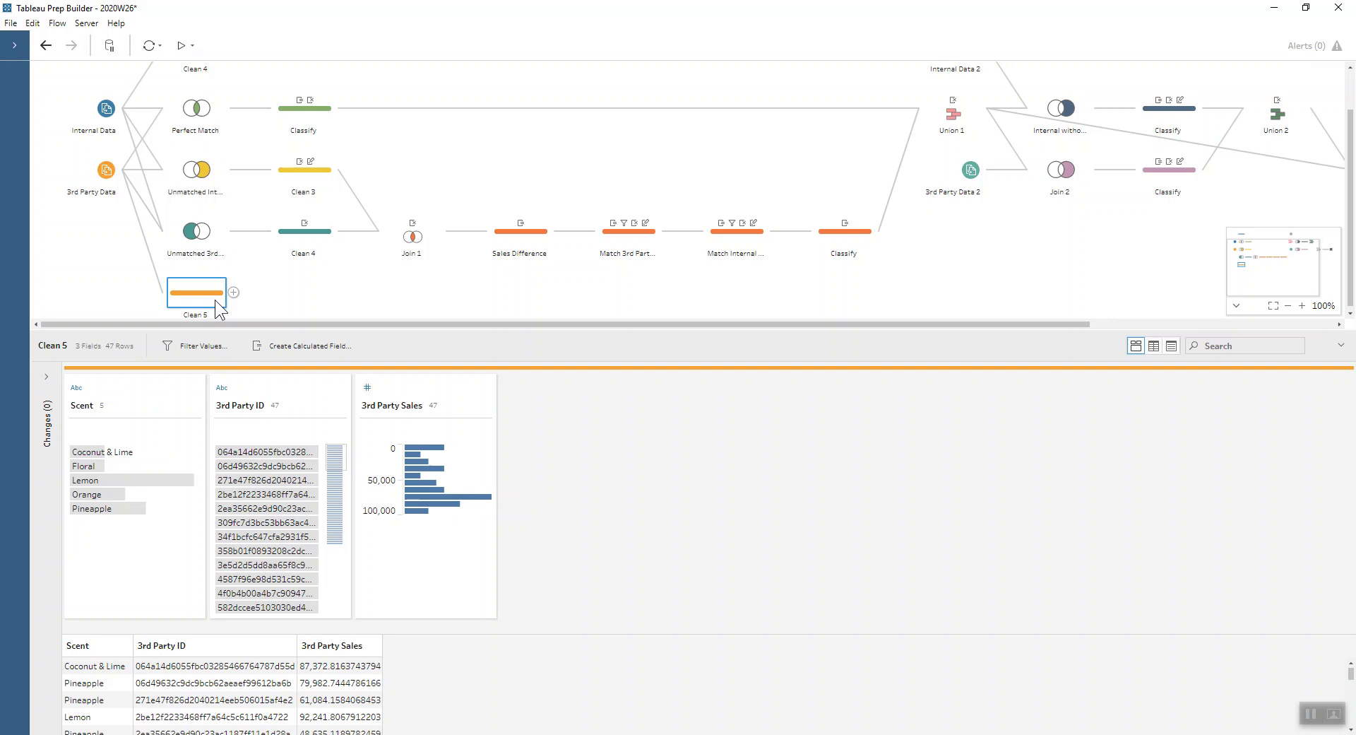
{"action": "key", "text": "Delete"}
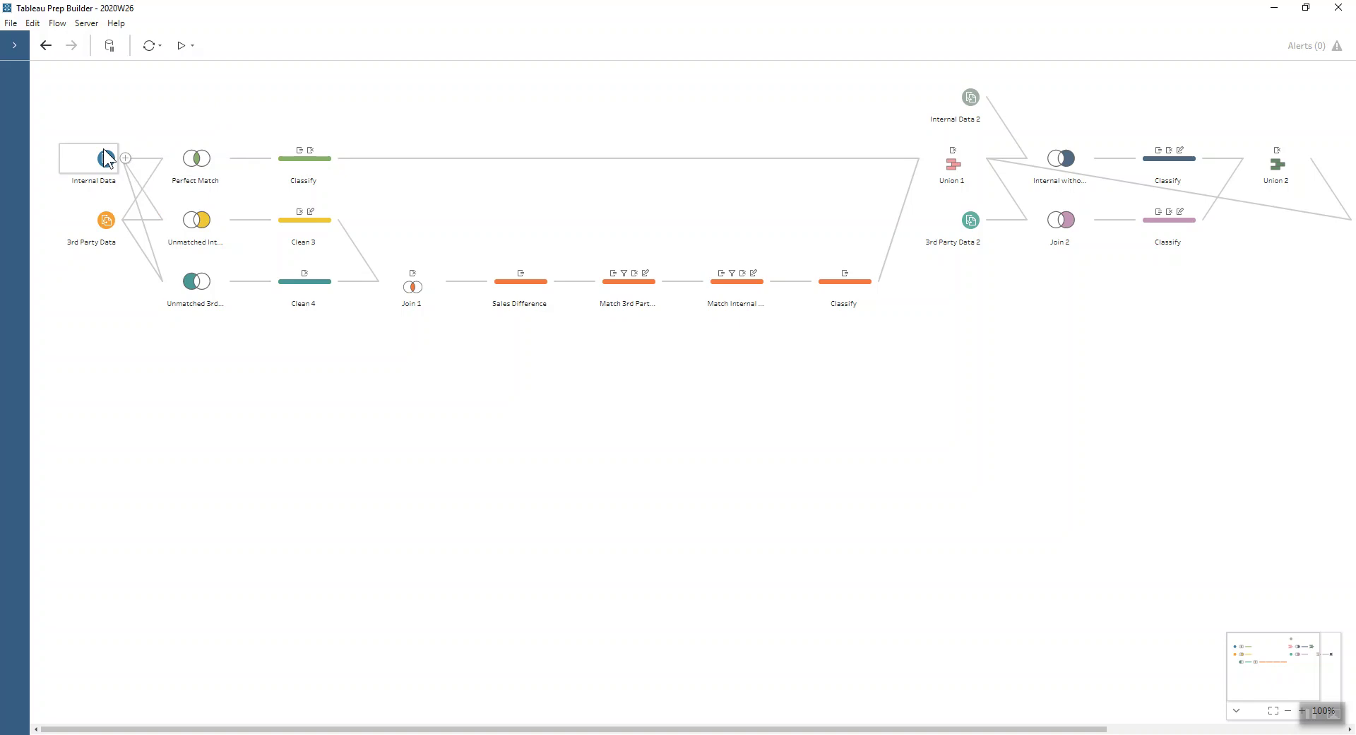
Examine the Unmatched Internal and Unmatched 3rd Party joins and the field changes in the clean step after each.
{"action": "left_click", "coordinate": [196, 228]}
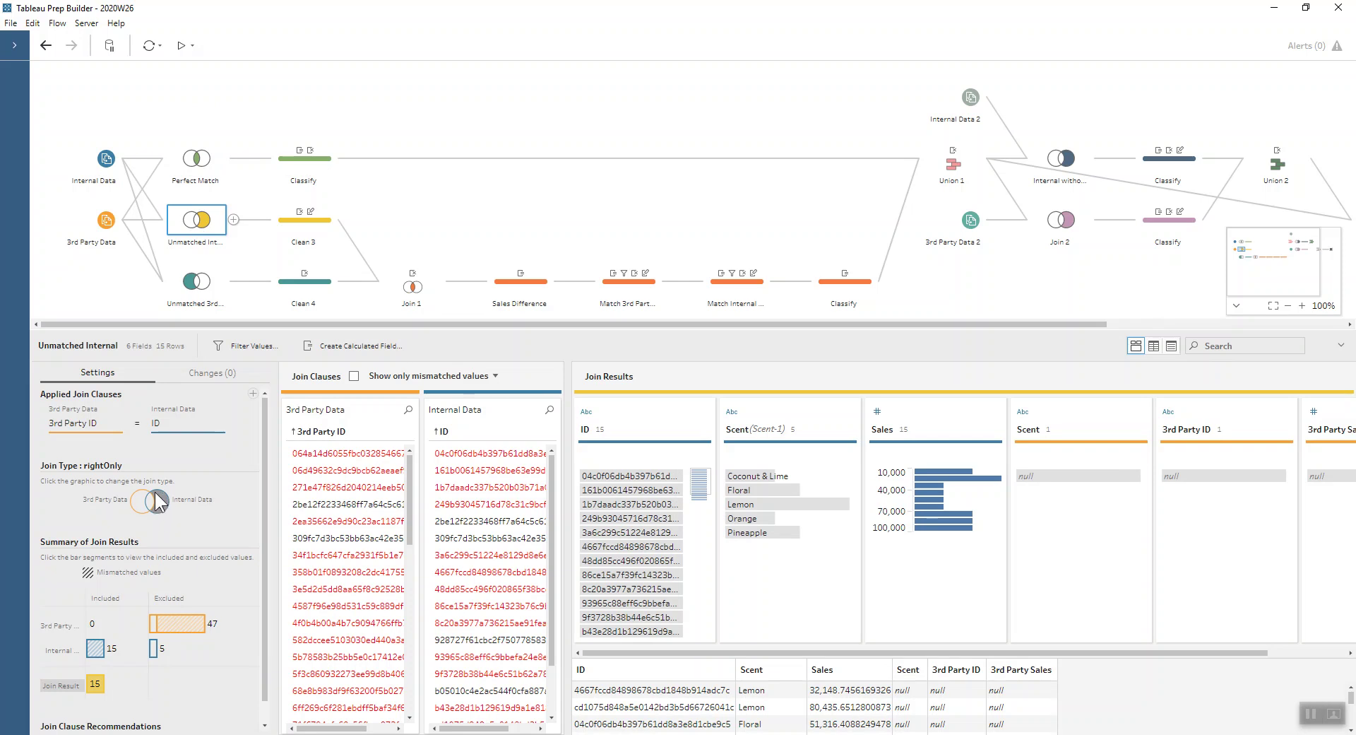
{"action": "left_click", "coordinate": [192, 283]}
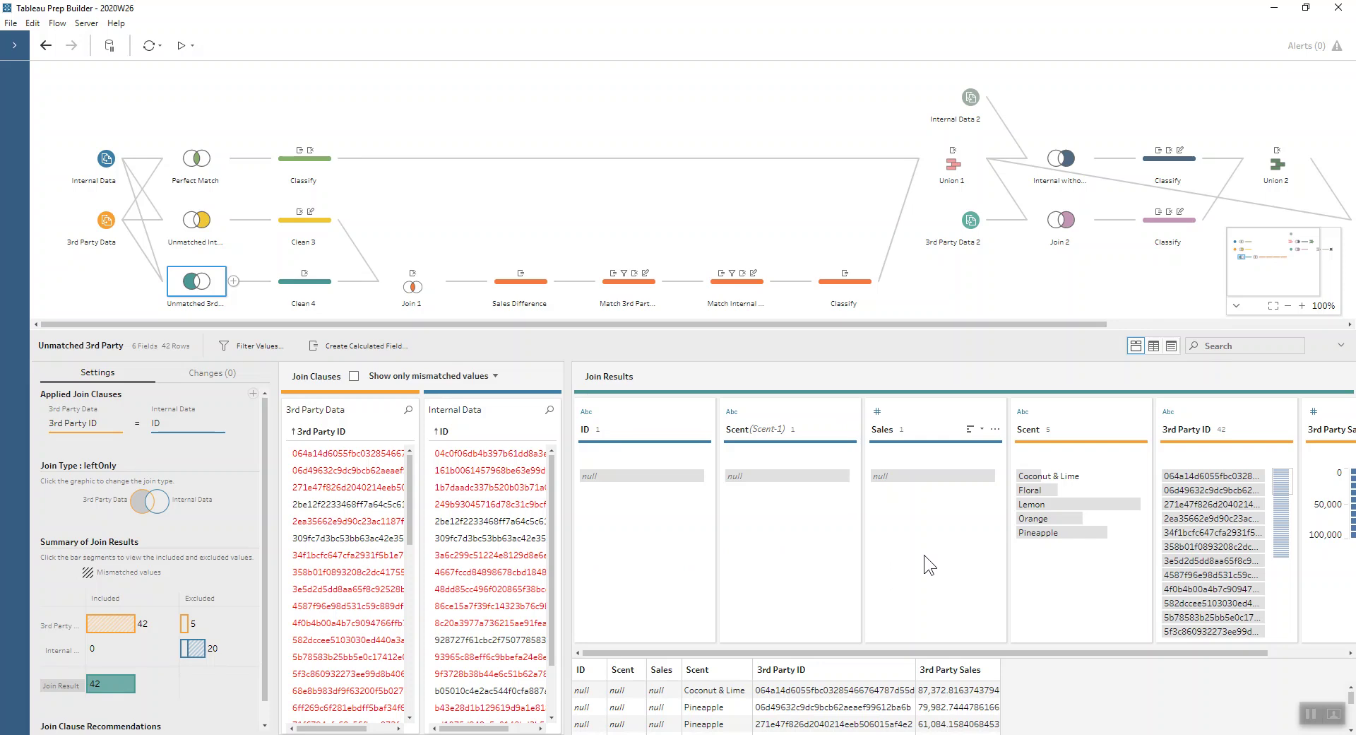
{"action": "left_click", "coordinate": [281, 227]}
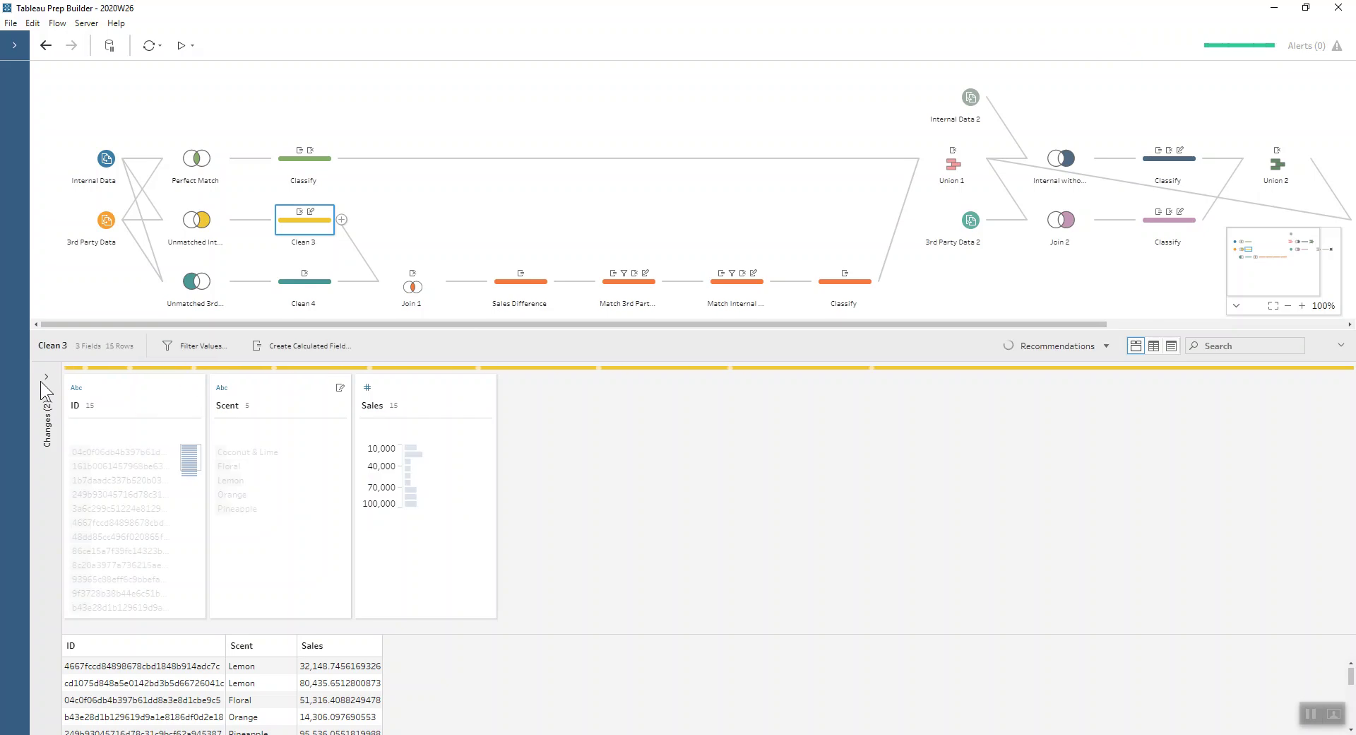
{"action": "left_click", "coordinate": [44, 378]}
{"action": "left_click", "coordinate": [80, 410]}
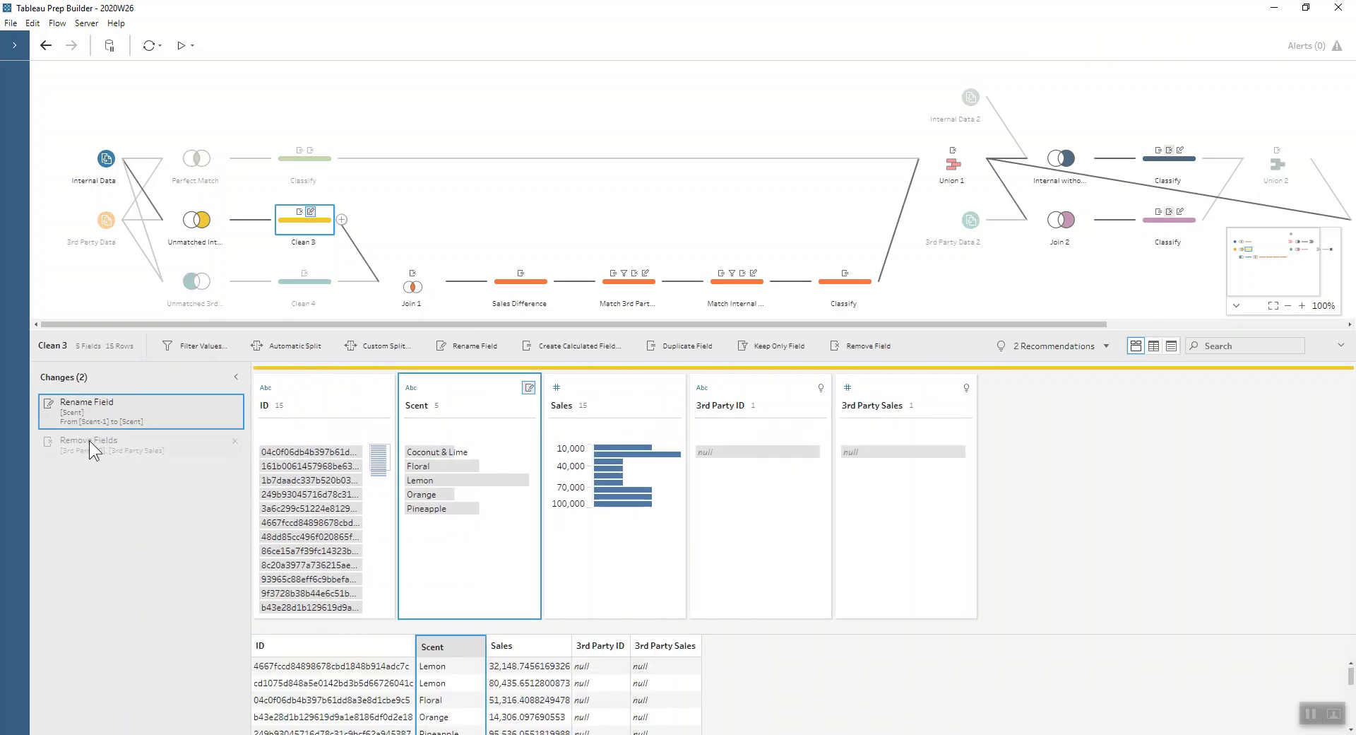
{"action": "left_click", "coordinate": [89, 442]}
{"action": "left_click", "coordinate": [311, 304]}
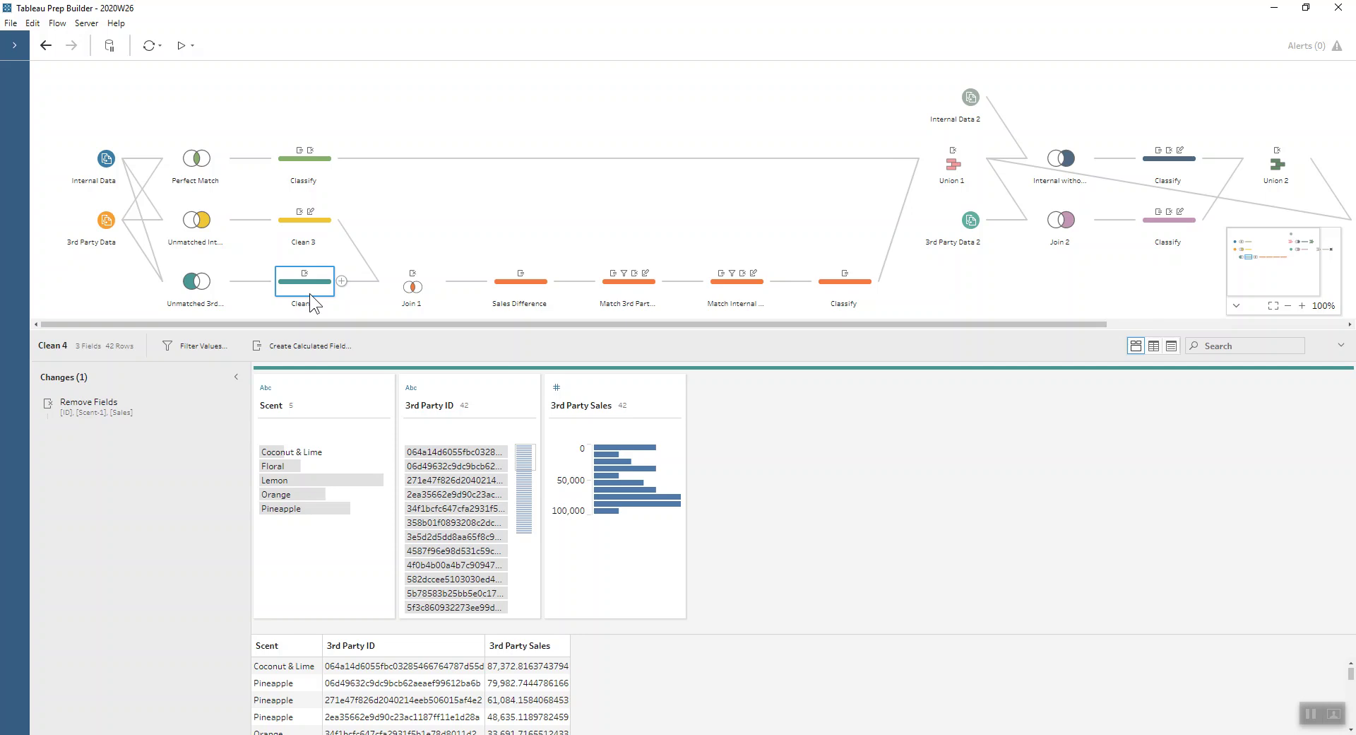
{"action": "left_click", "coordinate": [300, 217]}
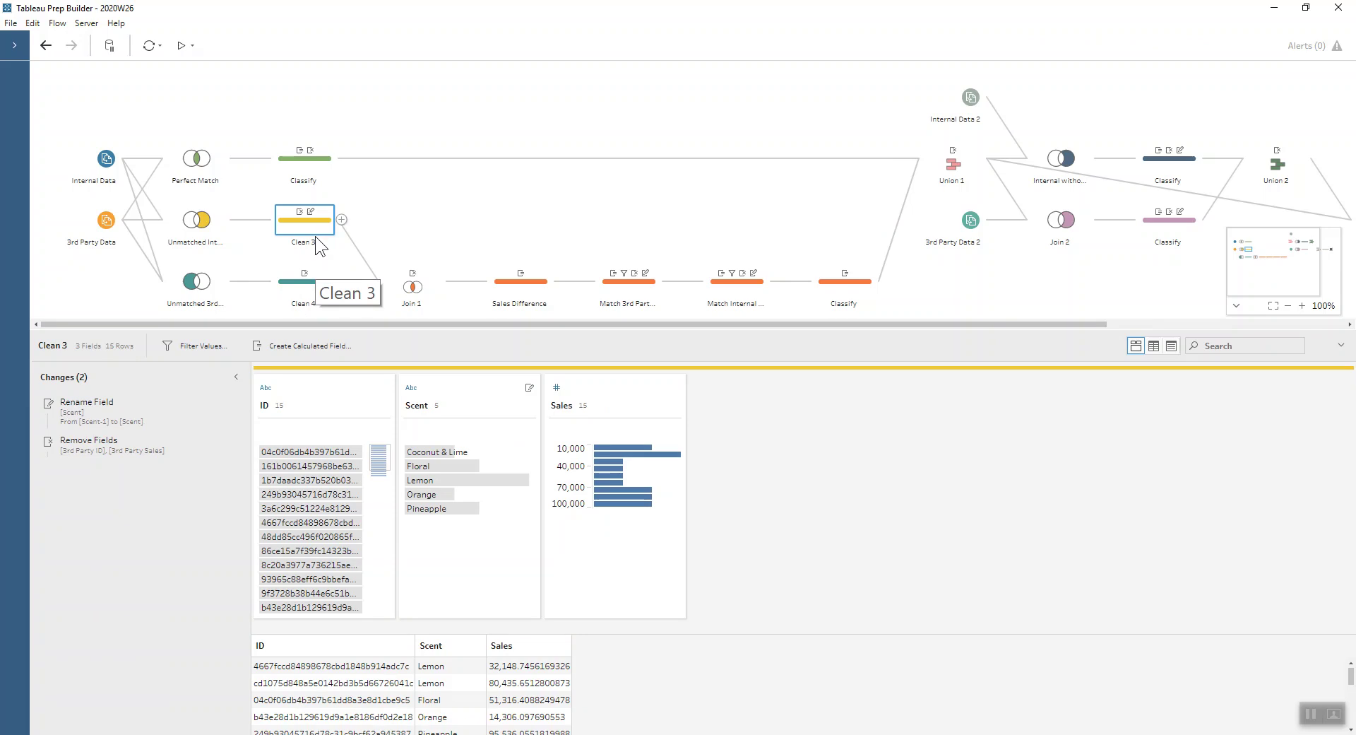
Review the join of the two unmatched branches on Scent and the formula behind the Sales Difference (Absolute Value) field.
{"action": "left_click", "coordinate": [408, 287]}
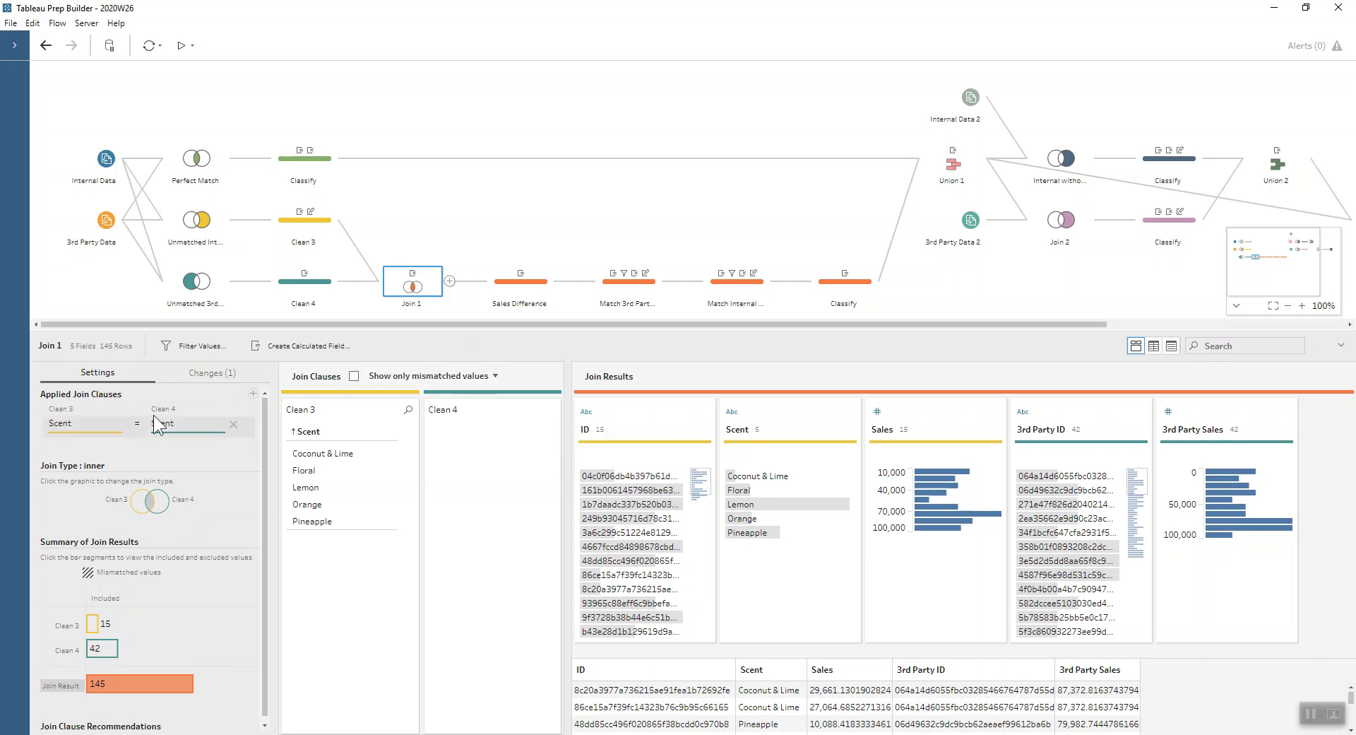
{"action": "left_click", "coordinate": [492, 282]}
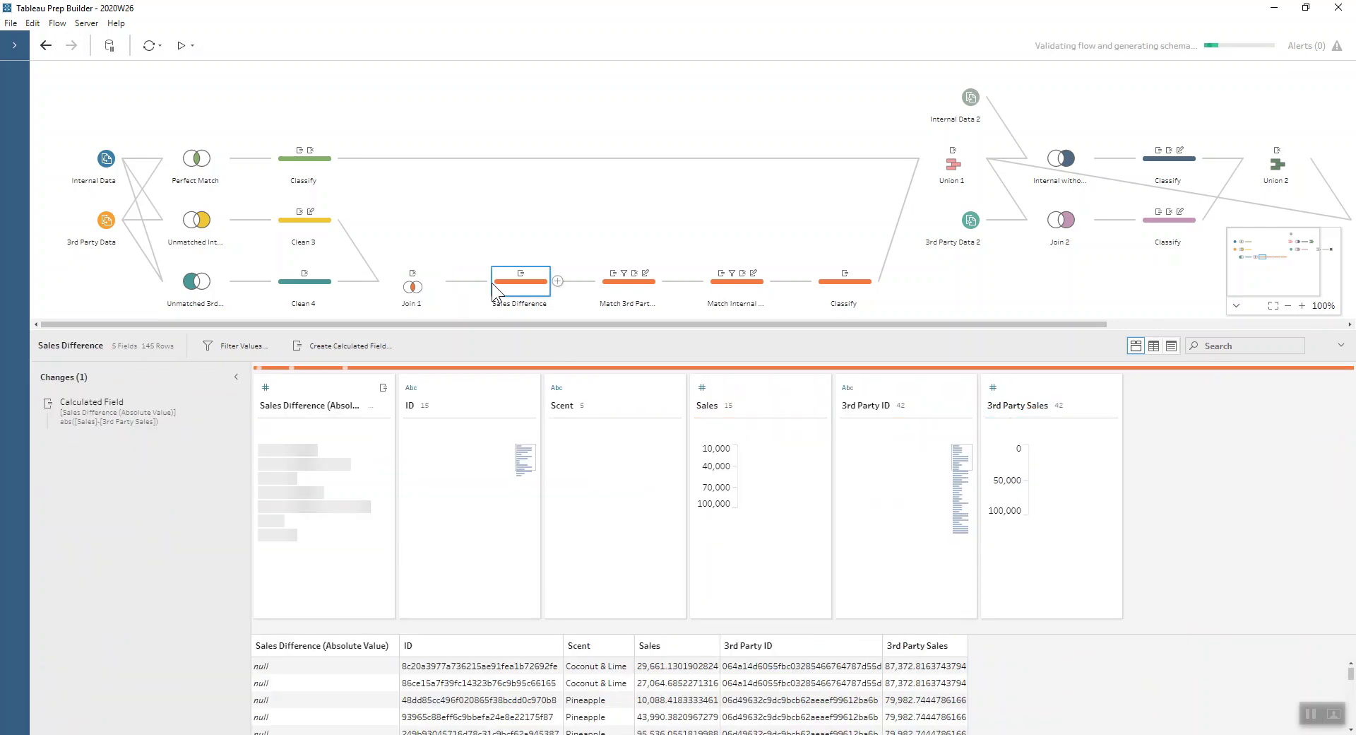
{"action": "double_click", "coordinate": [121, 417]}
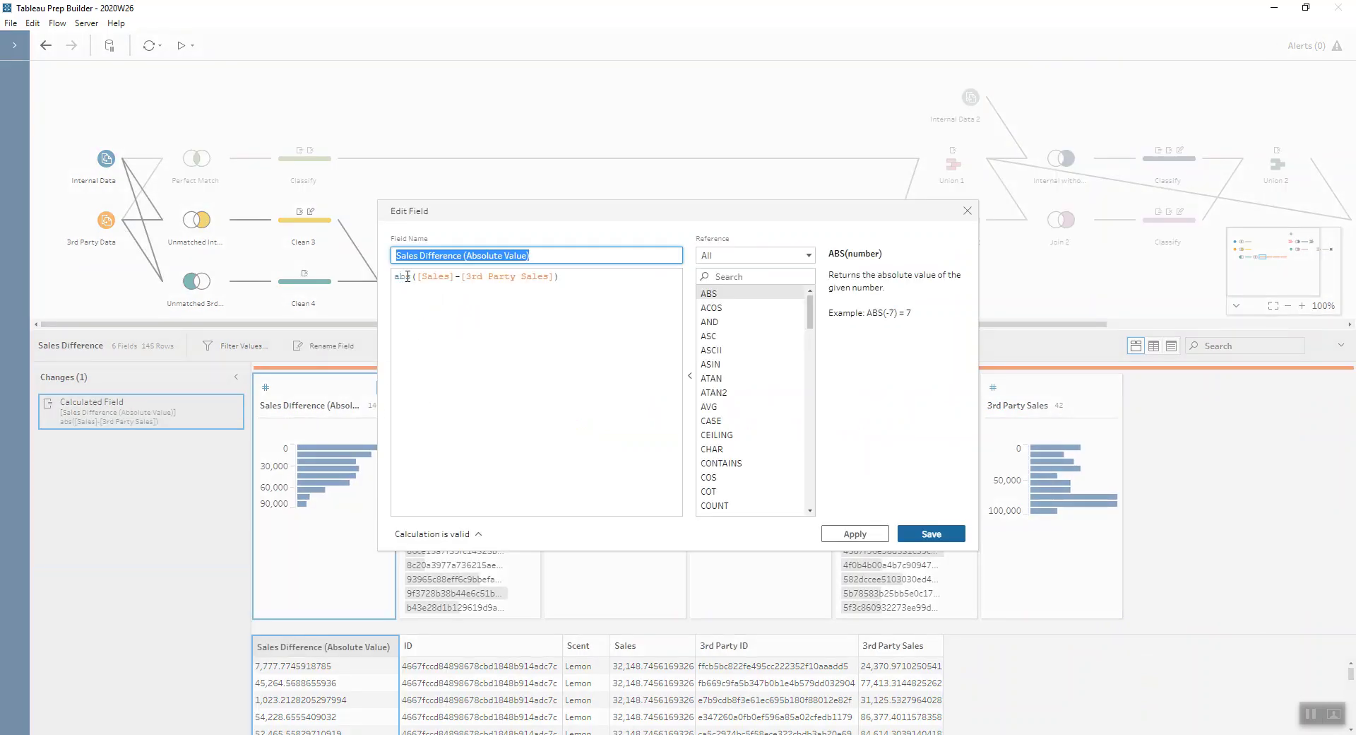
{"action": "left_click", "coordinate": [968, 211]}
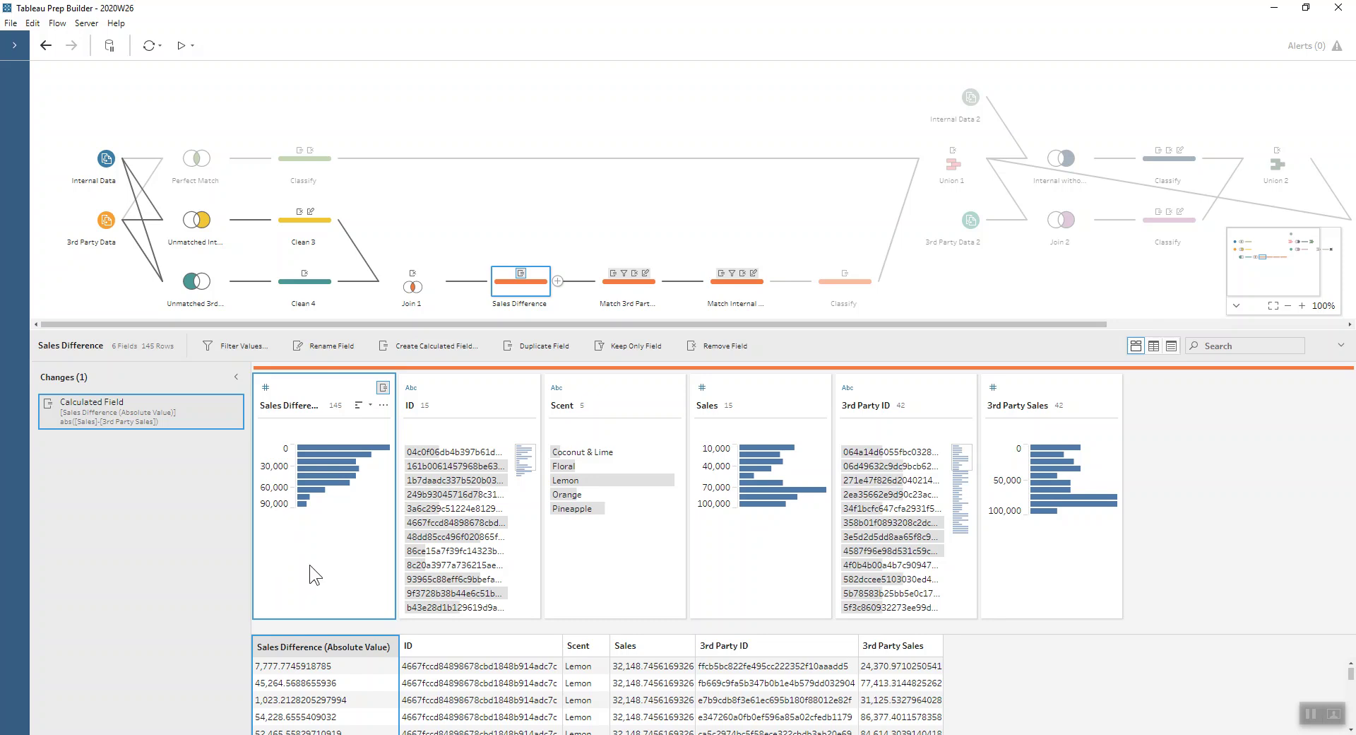
Inspect the Fixed LOD, the renamed field and the filter formula in the Match 3rd Party to one Internal step.
{"action": "left_click", "coordinate": [641, 294]}
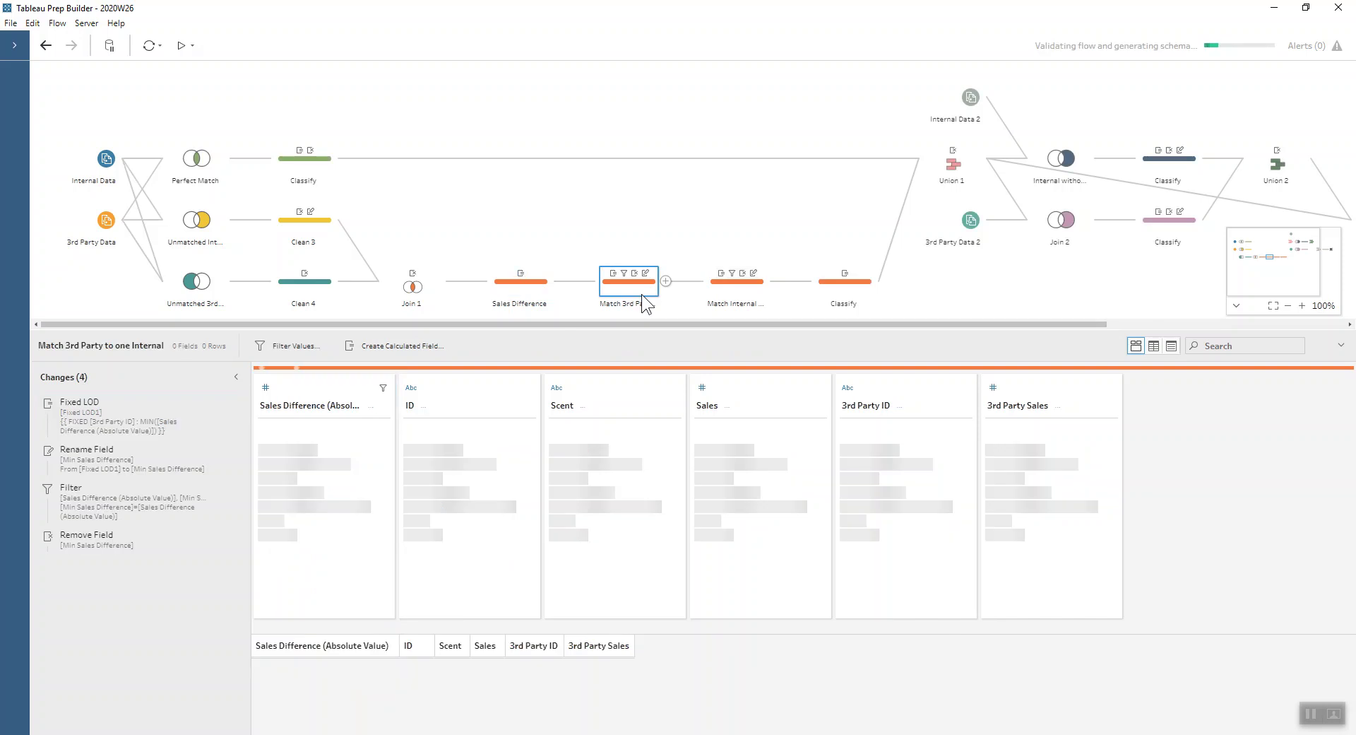
{"action": "left_click", "coordinate": [88, 420]}
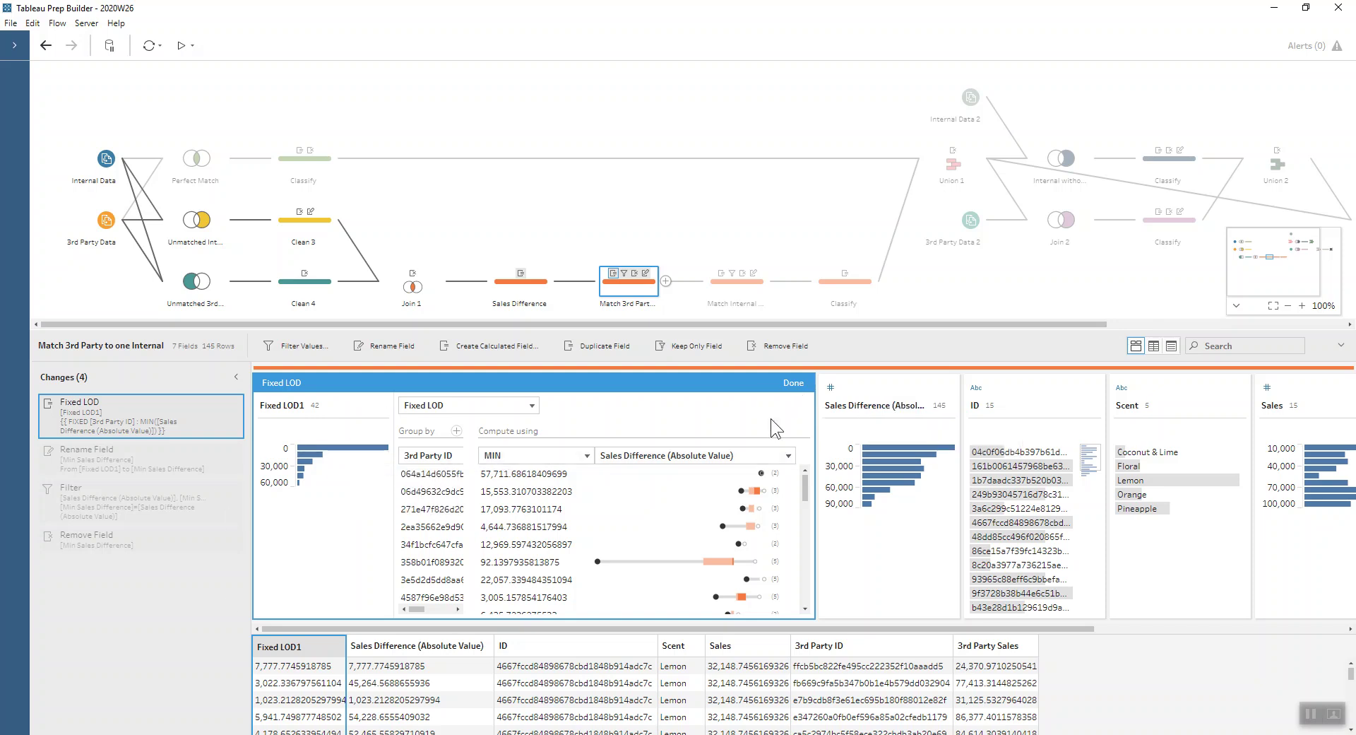
{"action": "left_click", "coordinate": [76, 476]}
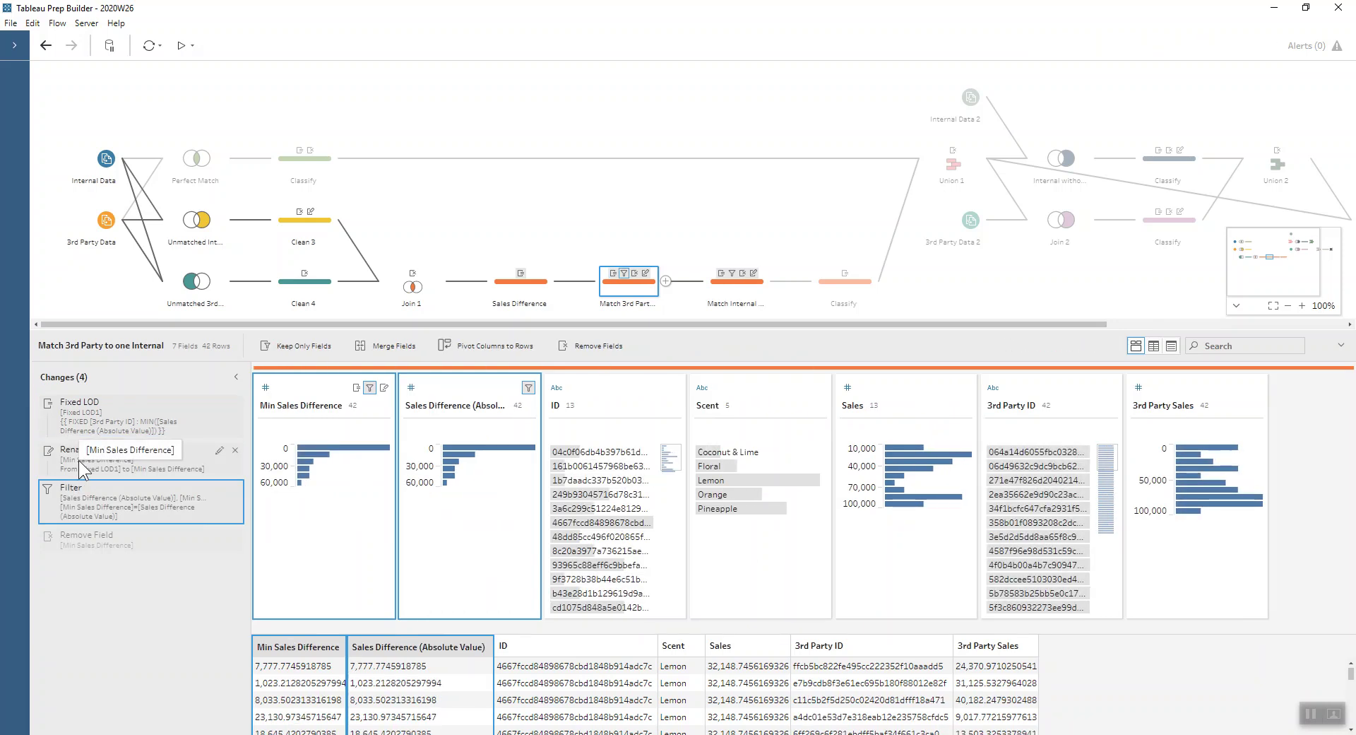
{"action": "double_click", "coordinate": [98, 504]}
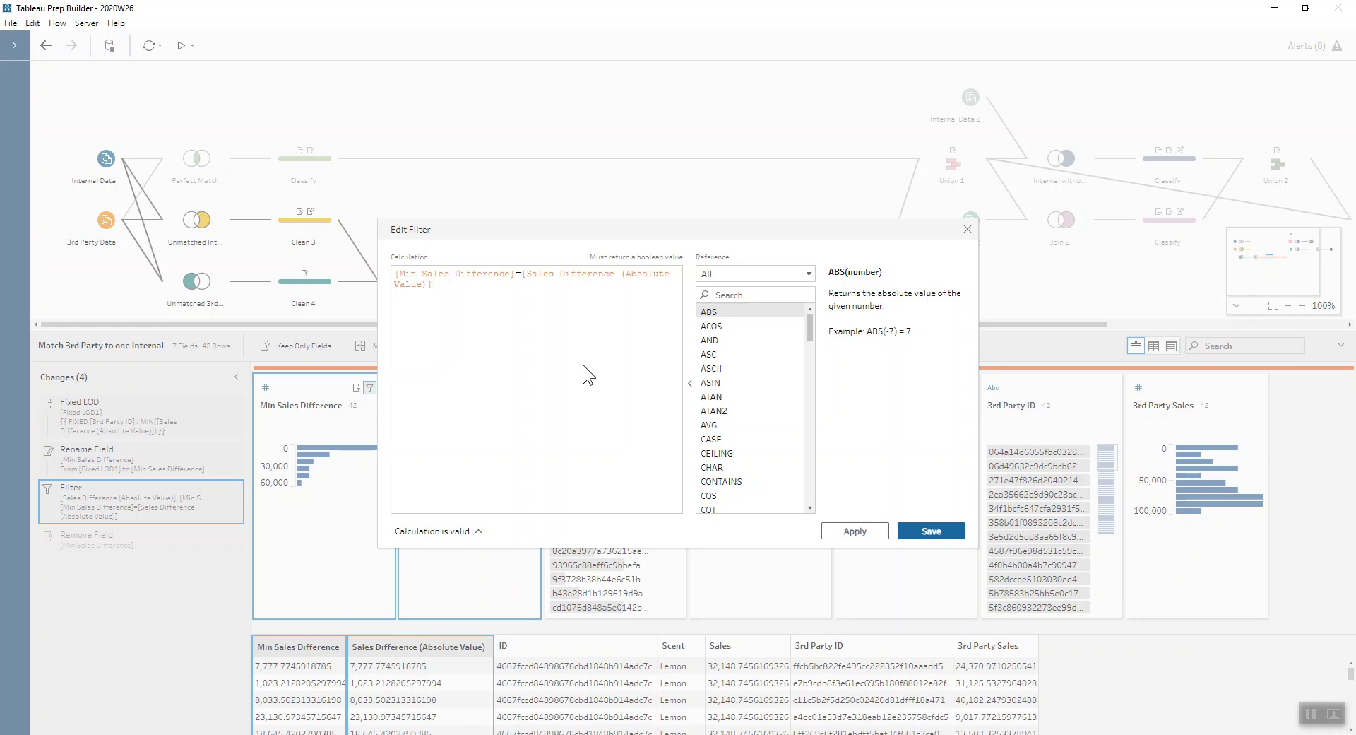
{"action": "left_click", "coordinate": [967, 229]}
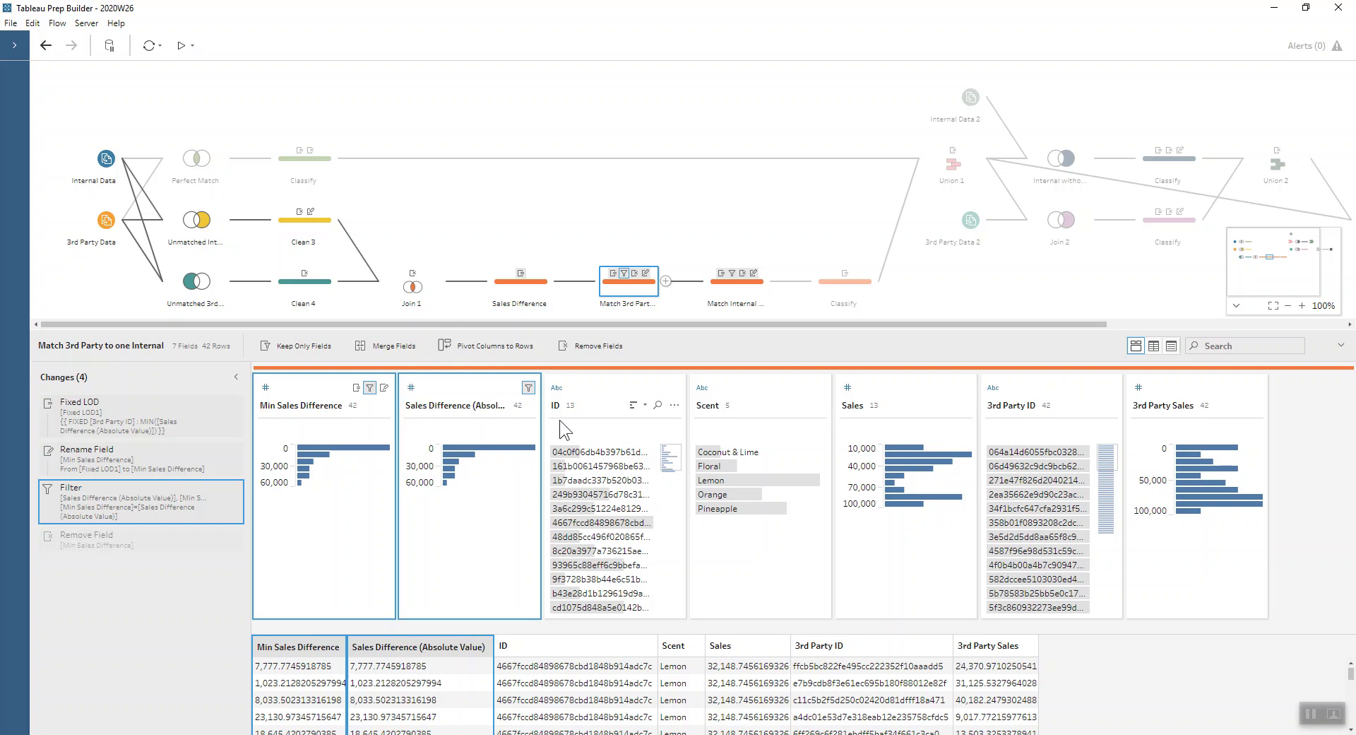
Compare the Match Internal to 3rd Party step with the preceding match step and inspect its Remove Field changes.
{"action": "left_click", "coordinate": [731, 280]}
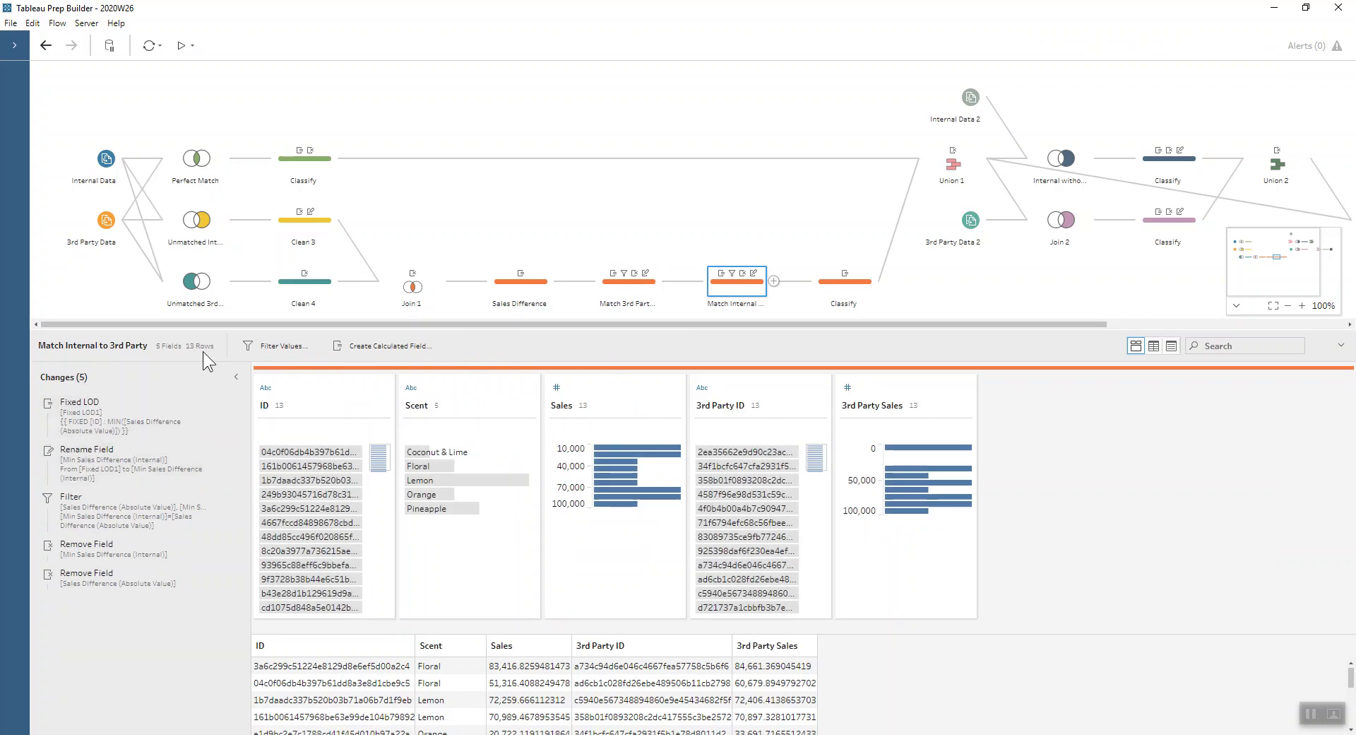
{"action": "left_click", "coordinate": [609, 290]}
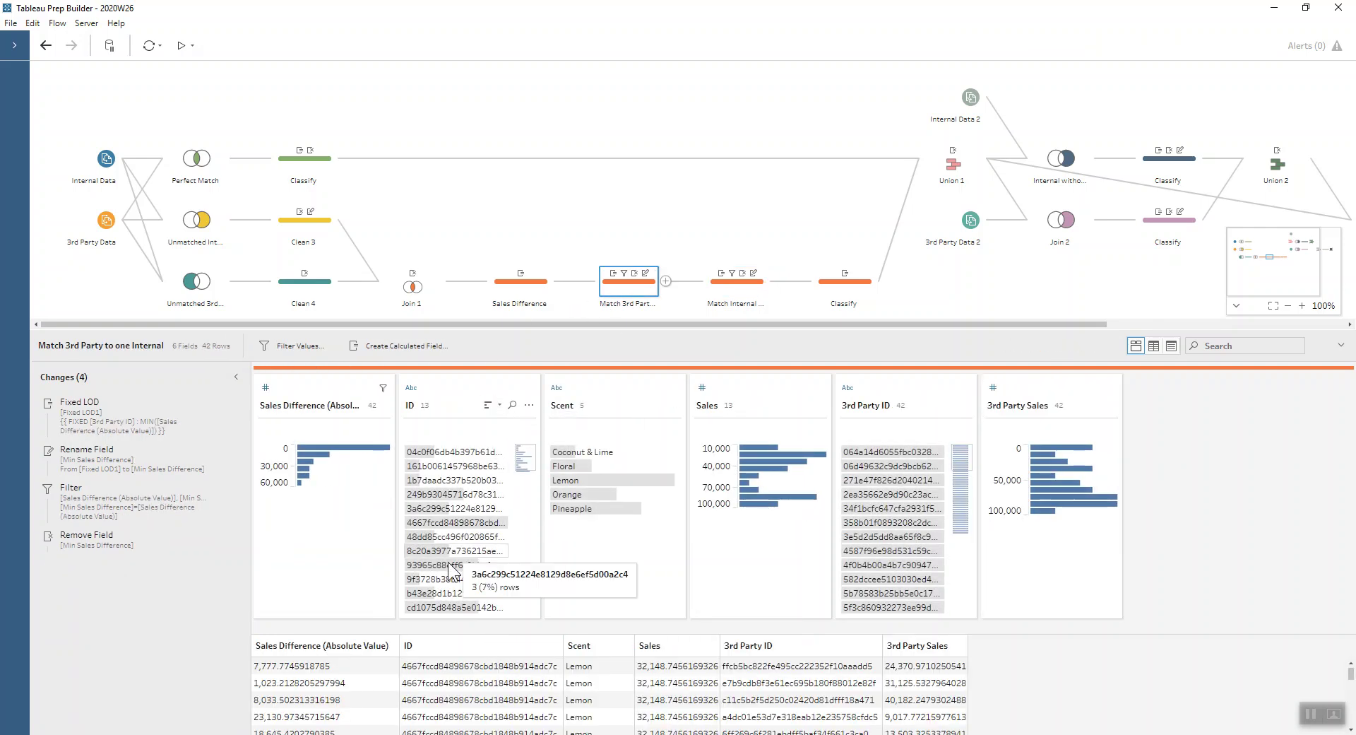
{"action": "left_click", "coordinate": [736, 291]}
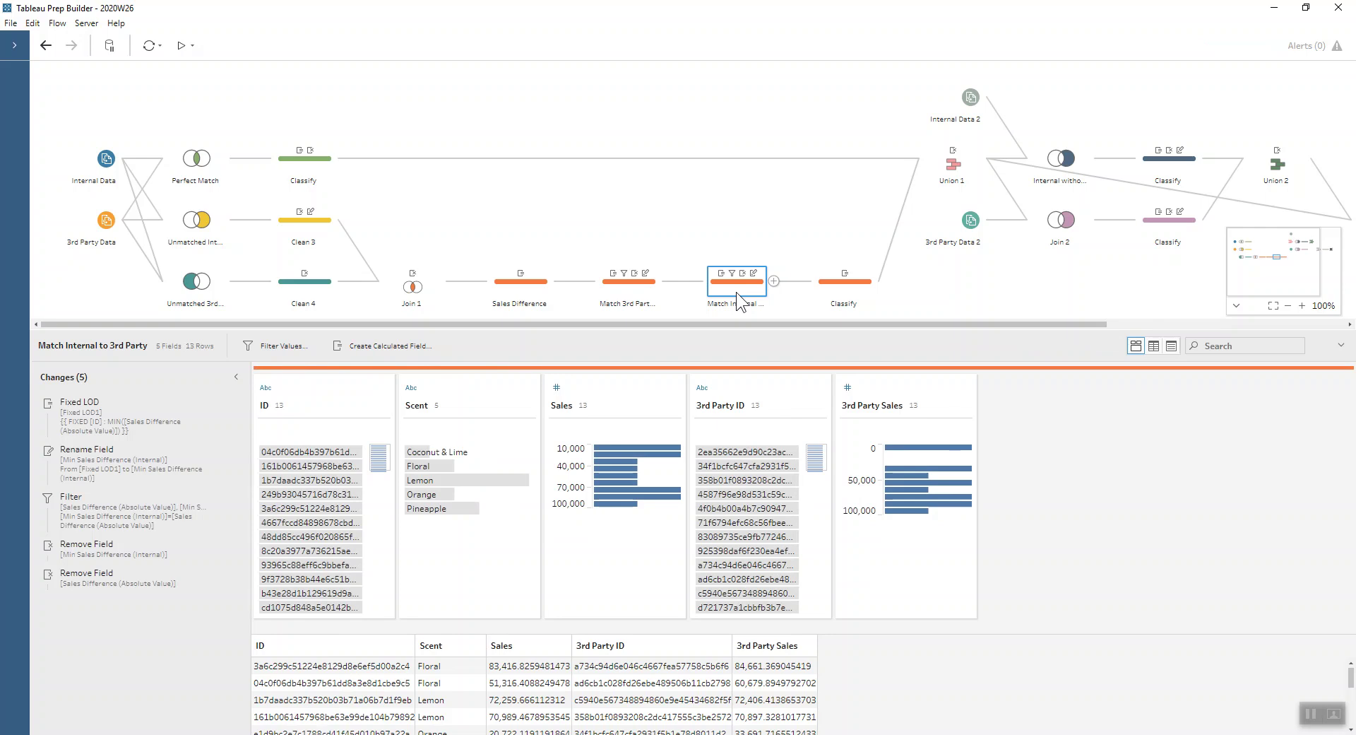
{"action": "left_click", "coordinate": [167, 568]}
{"action": "left_click", "coordinate": [164, 554]}
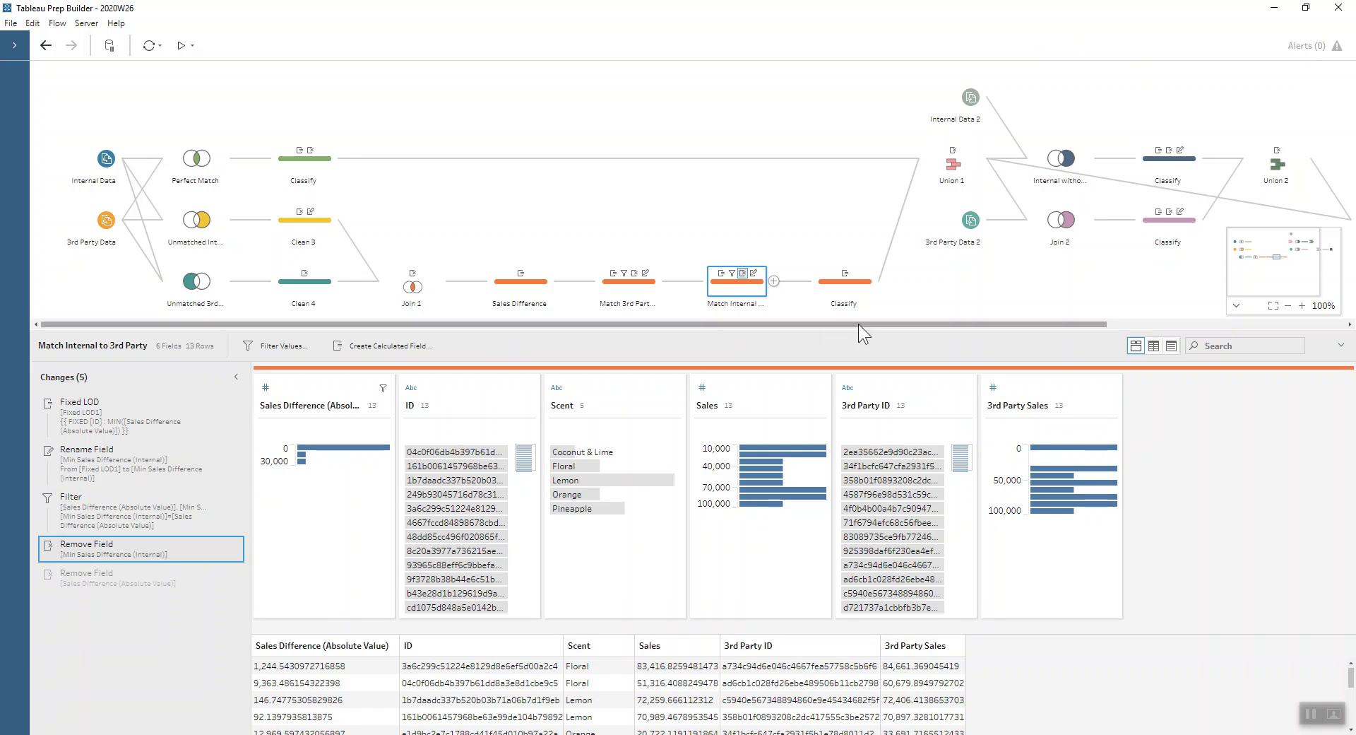
Examine the Status field in the scent-match and perfect-match Classify steps and how Union 1 combines both branches.
{"action": "left_click", "coordinate": [845, 284]}
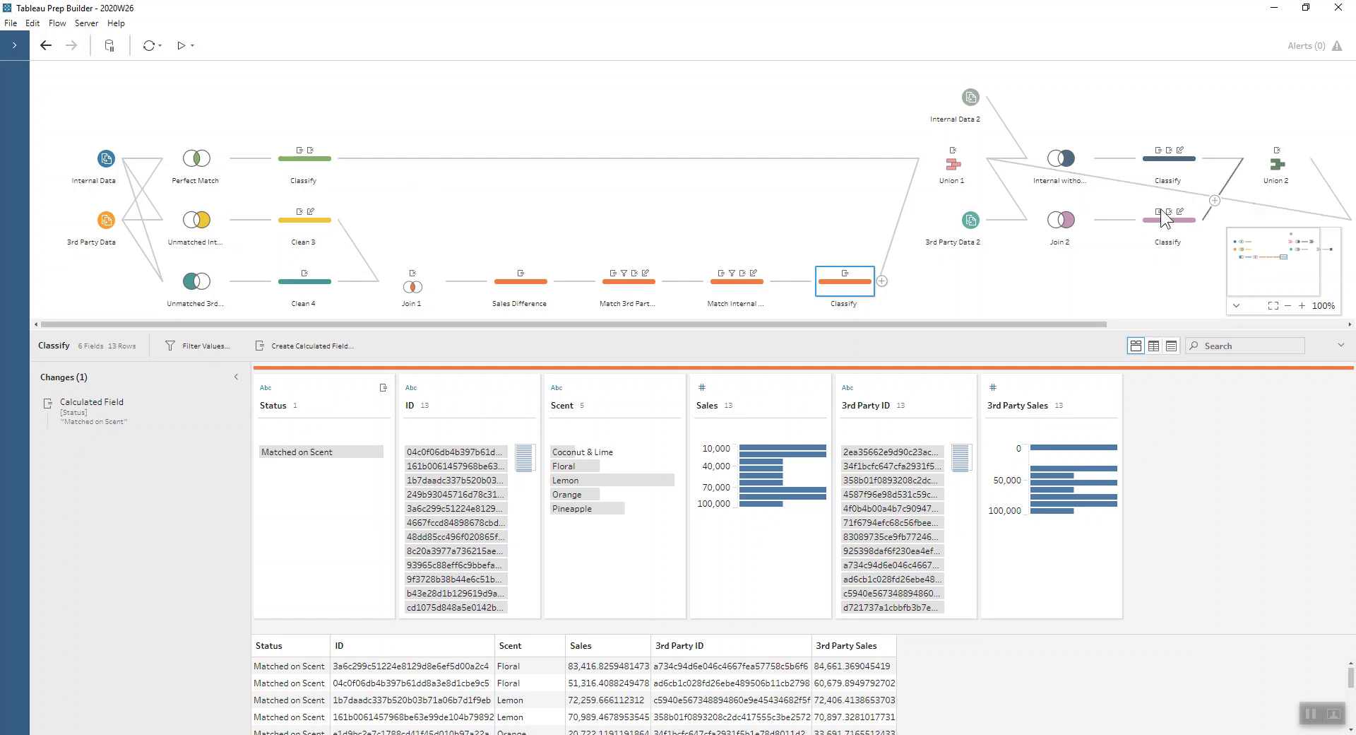
{"action": "left_click", "coordinate": [960, 168]}
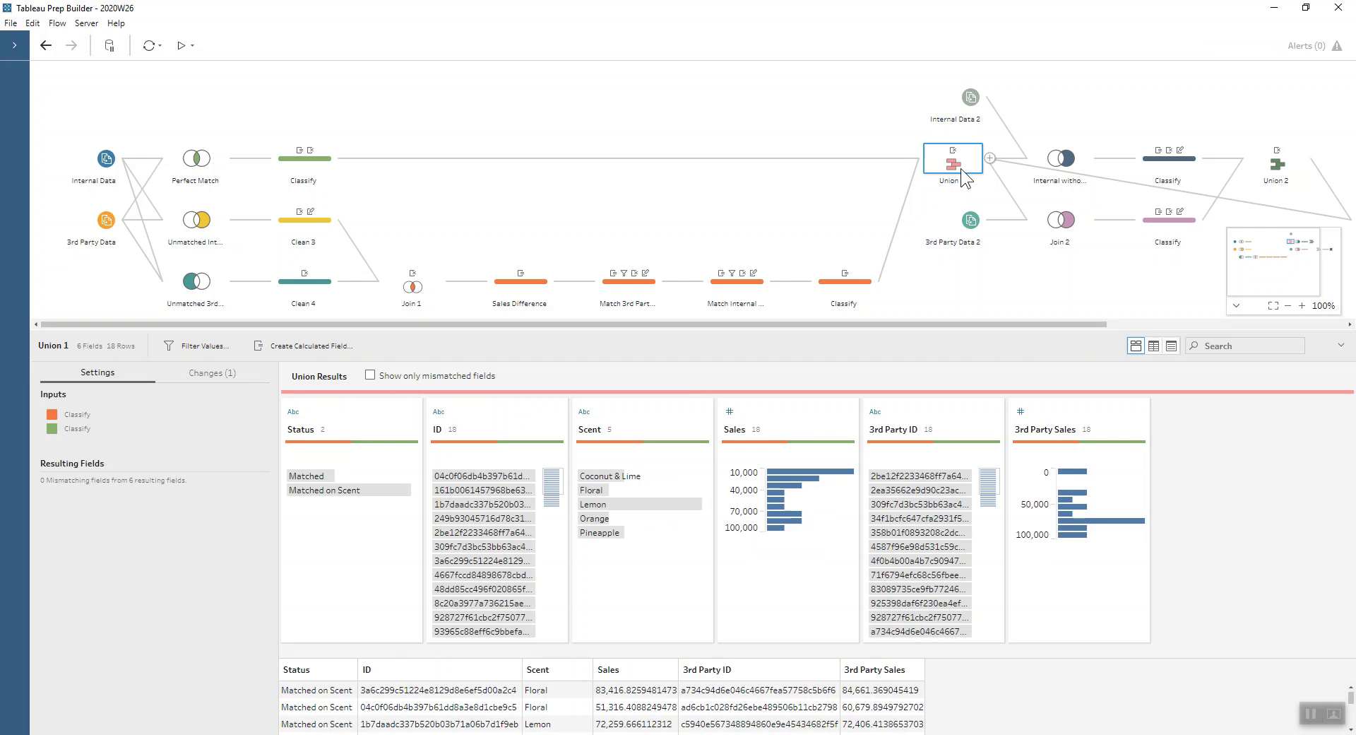
{"action": "left_click", "coordinate": [867, 277]}
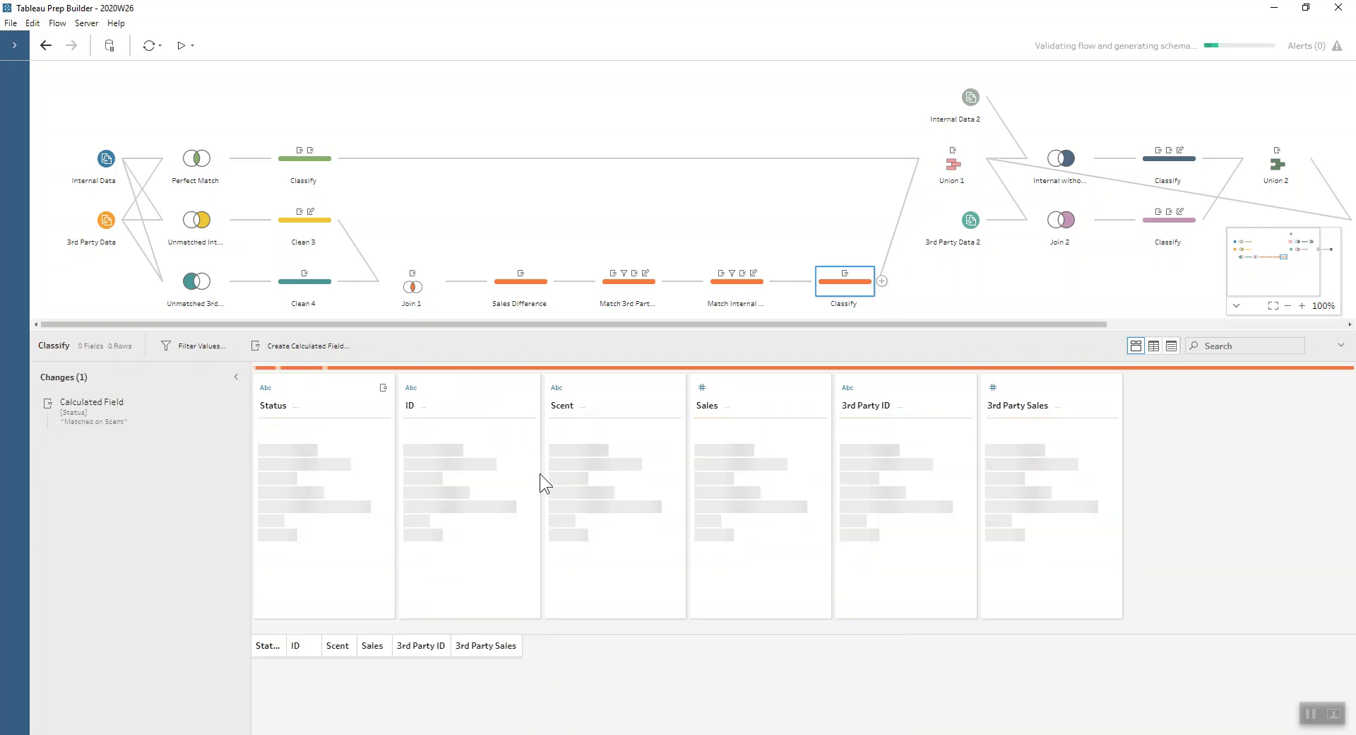
{"action": "left_click", "coordinate": [327, 160]}
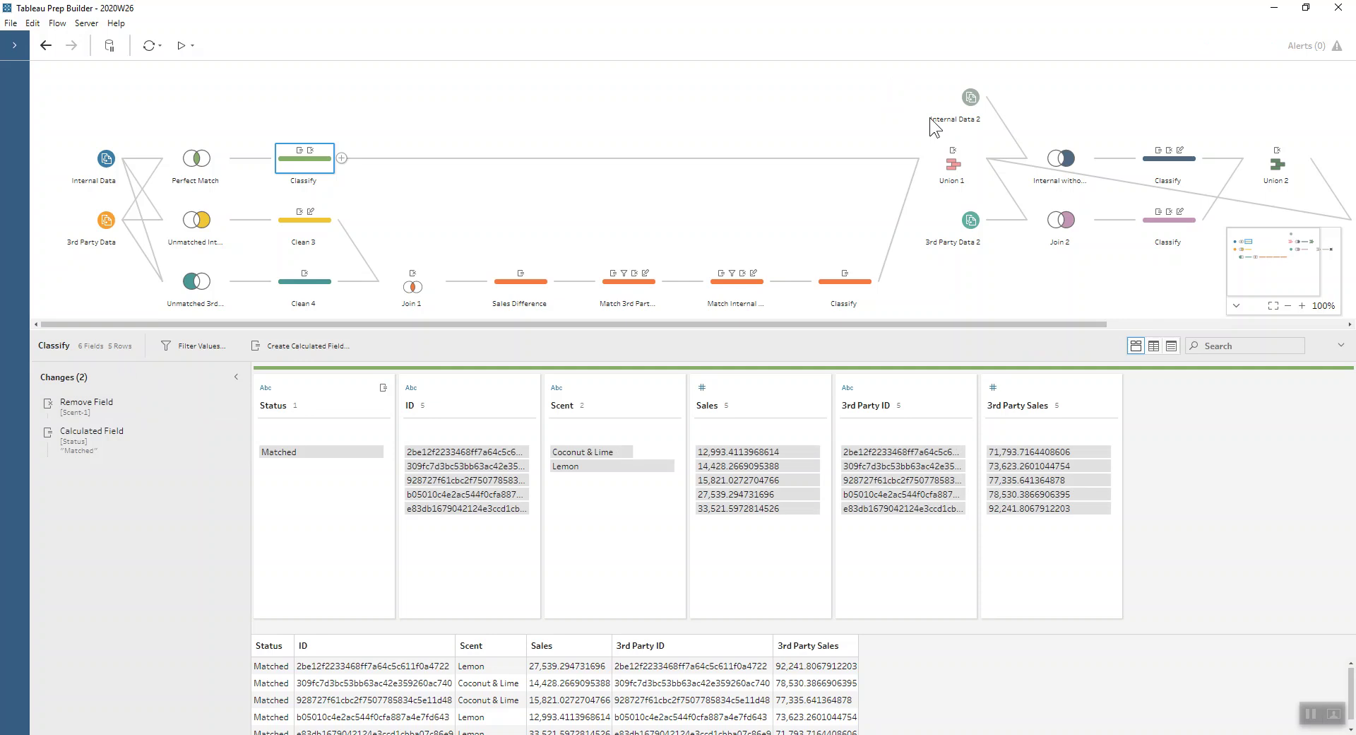
{"action": "left_click", "coordinate": [931, 171]}
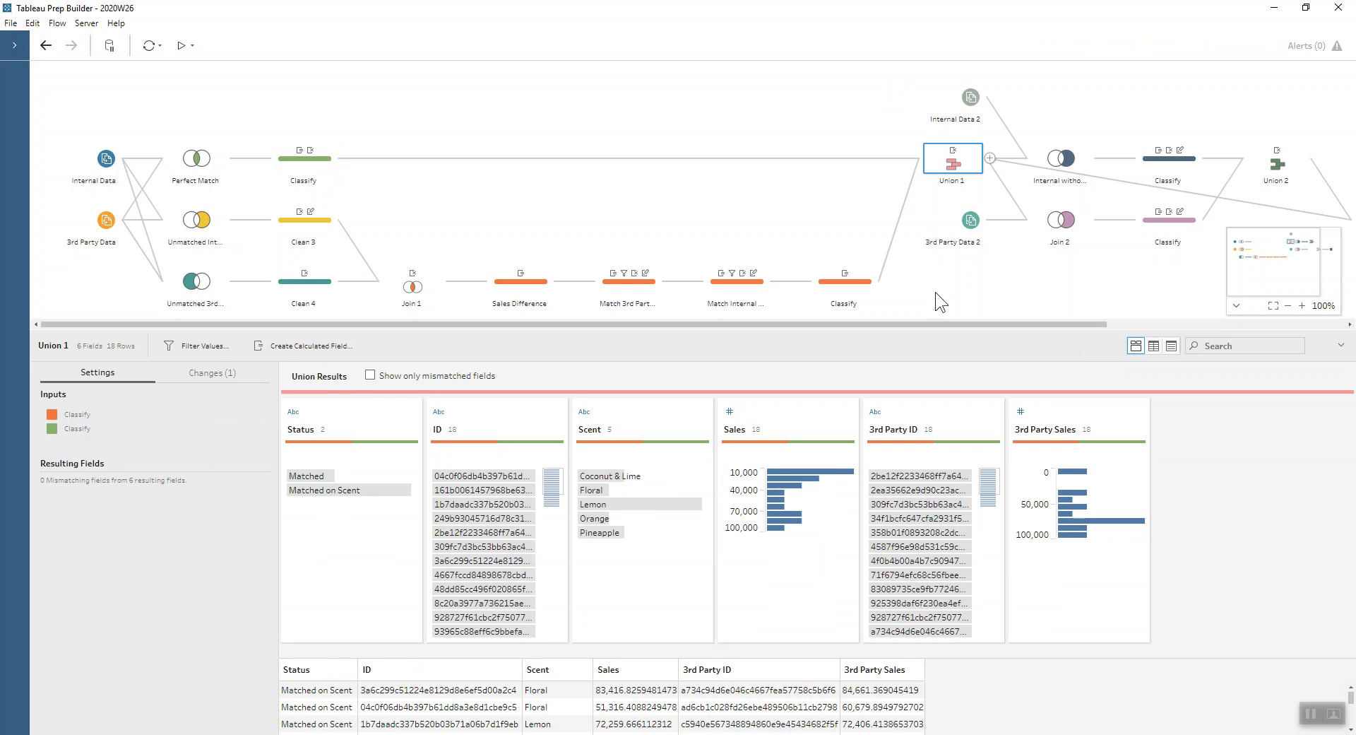
Show the tables available in the Matching.xlsx connection alongside the part of the flow after Union 1.
{"action": "left_click_drag", "start_coordinate": [951, 321], "coordinate": [1245, 324]}
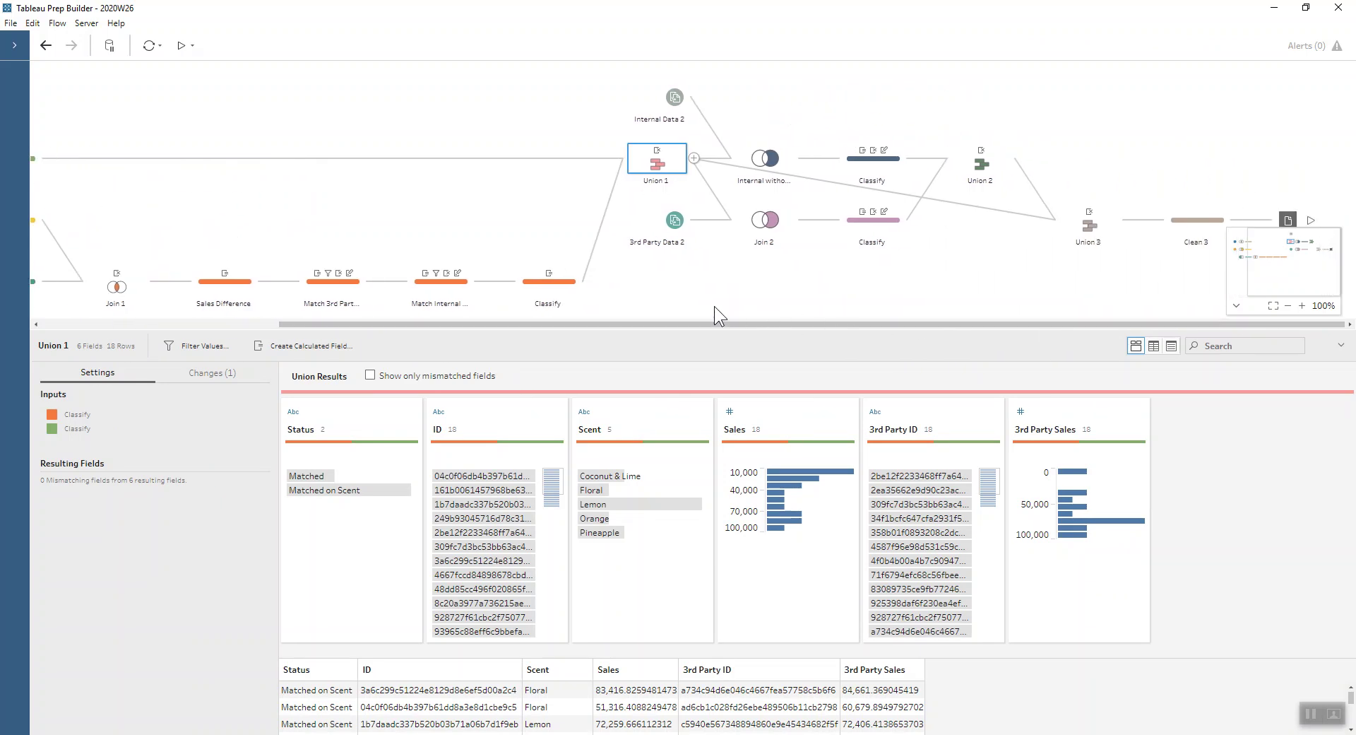
{"action": "left_click", "coordinate": [14, 46]}
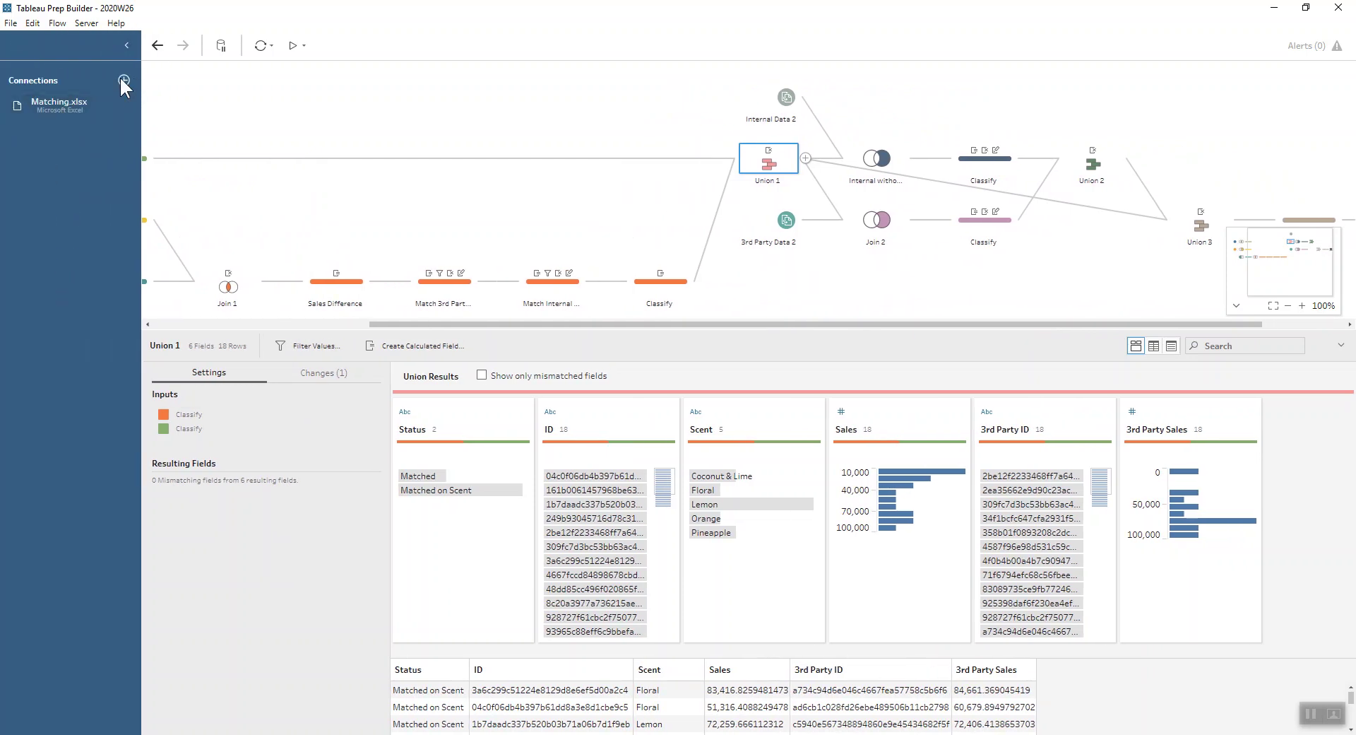
{"action": "left_click", "coordinate": [68, 101]}
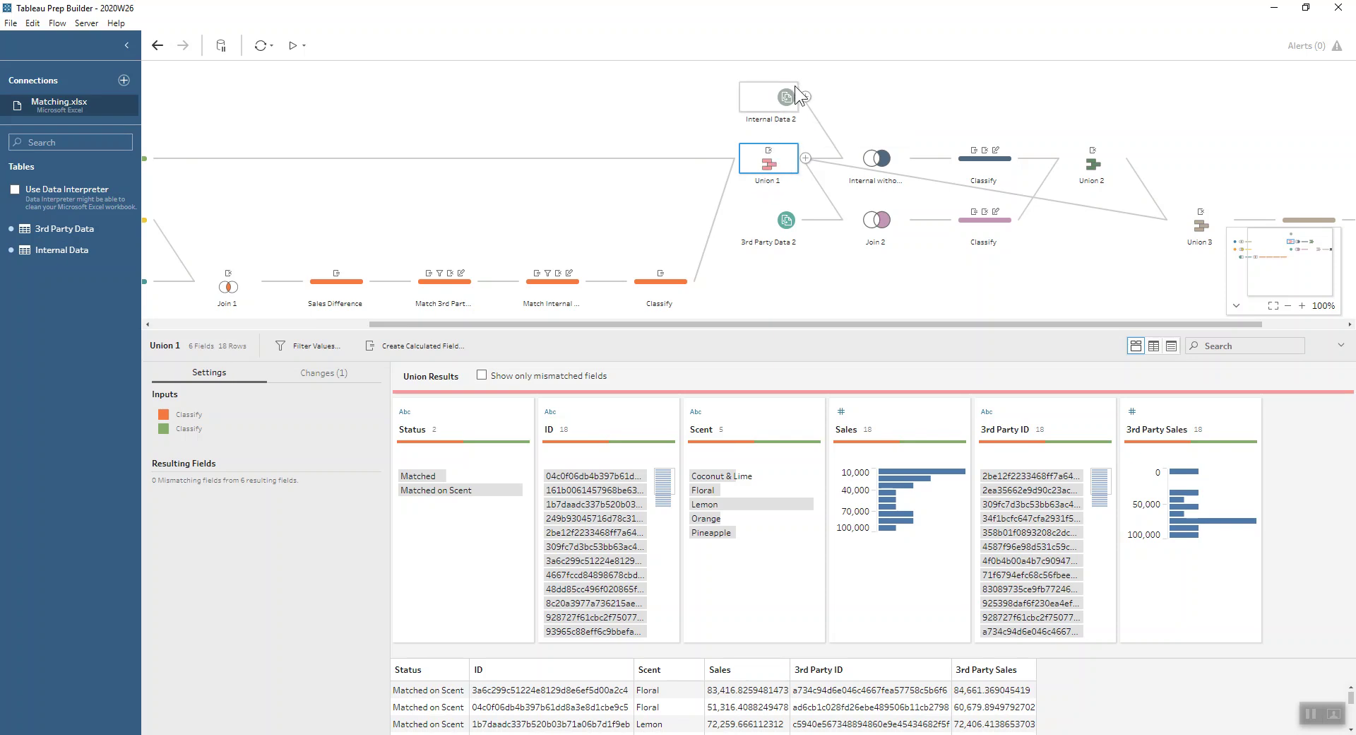
Inspect the Internal without match and Join 2 right-only joins, each with the changes in its following Classify step.
{"action": "left_click", "coordinate": [883, 159]}
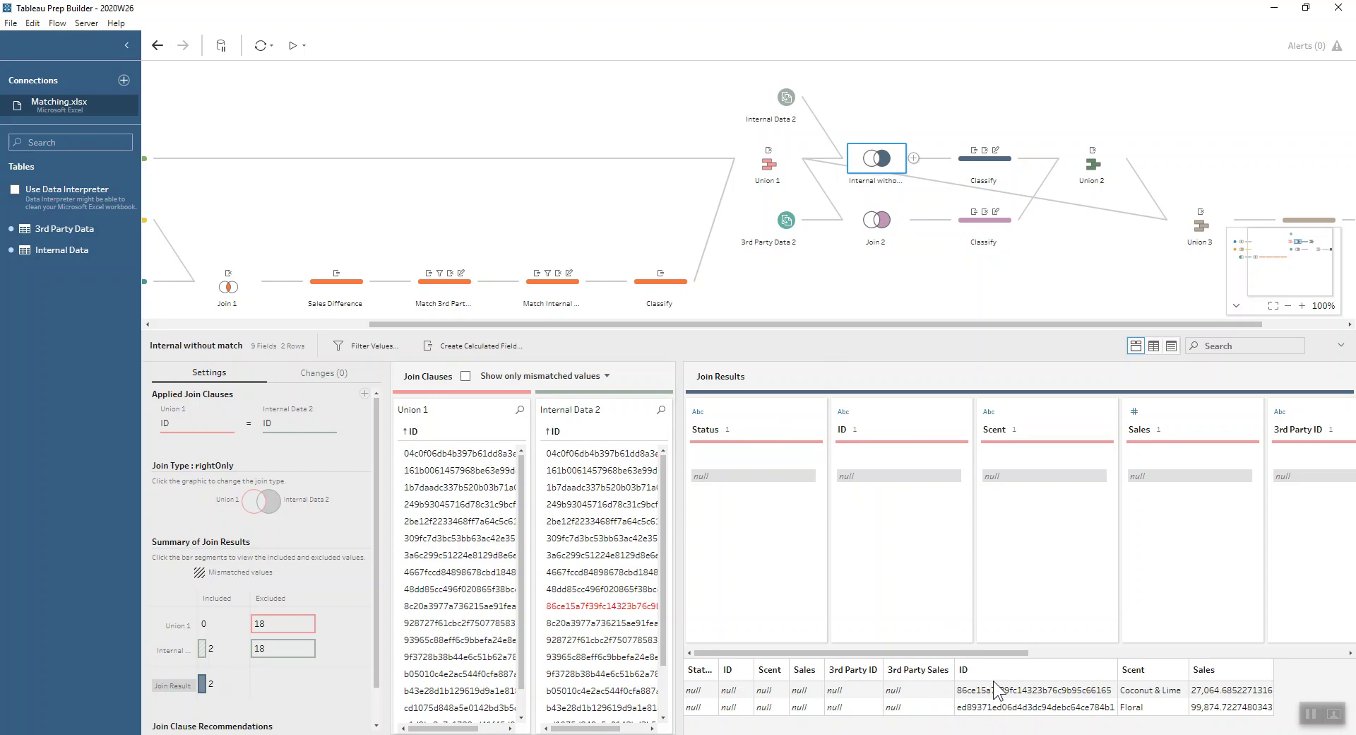
{"action": "left_click", "coordinate": [985, 159]}
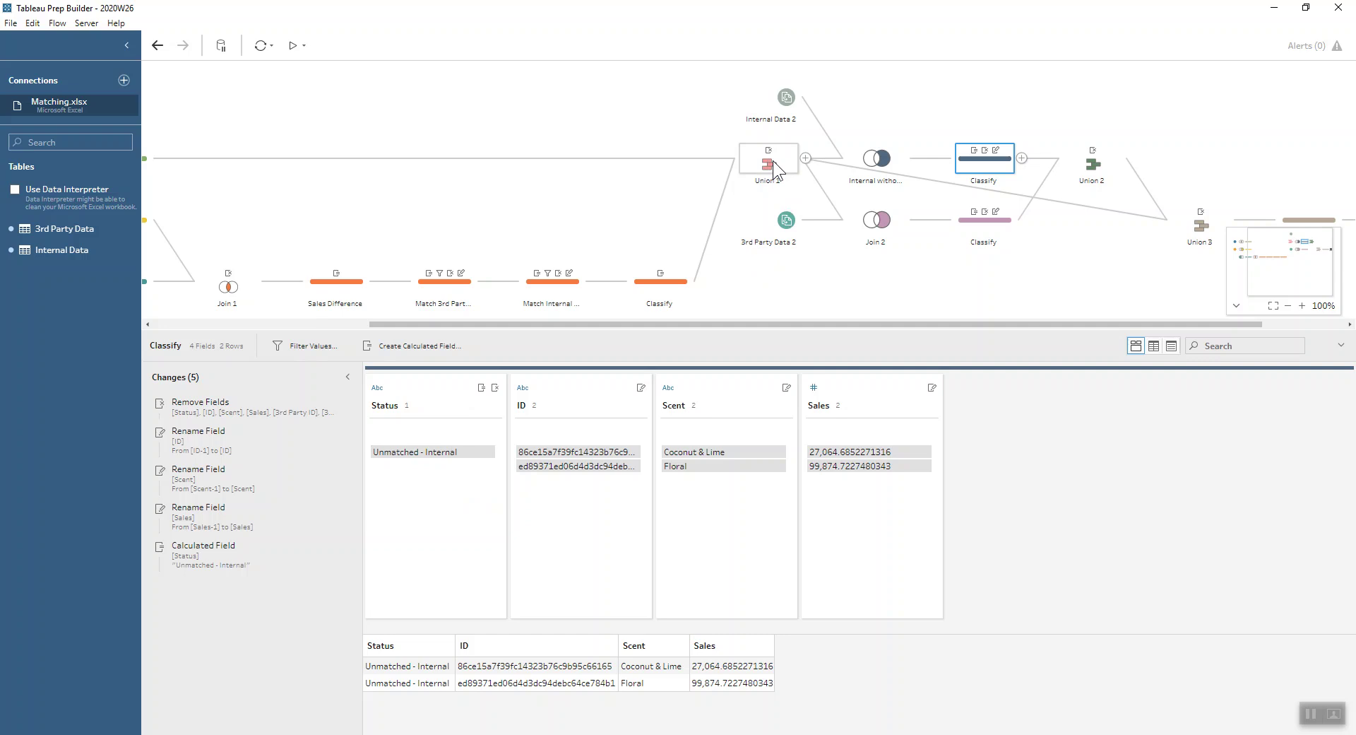
{"action": "mouse_move", "coordinate": [769, 152]}
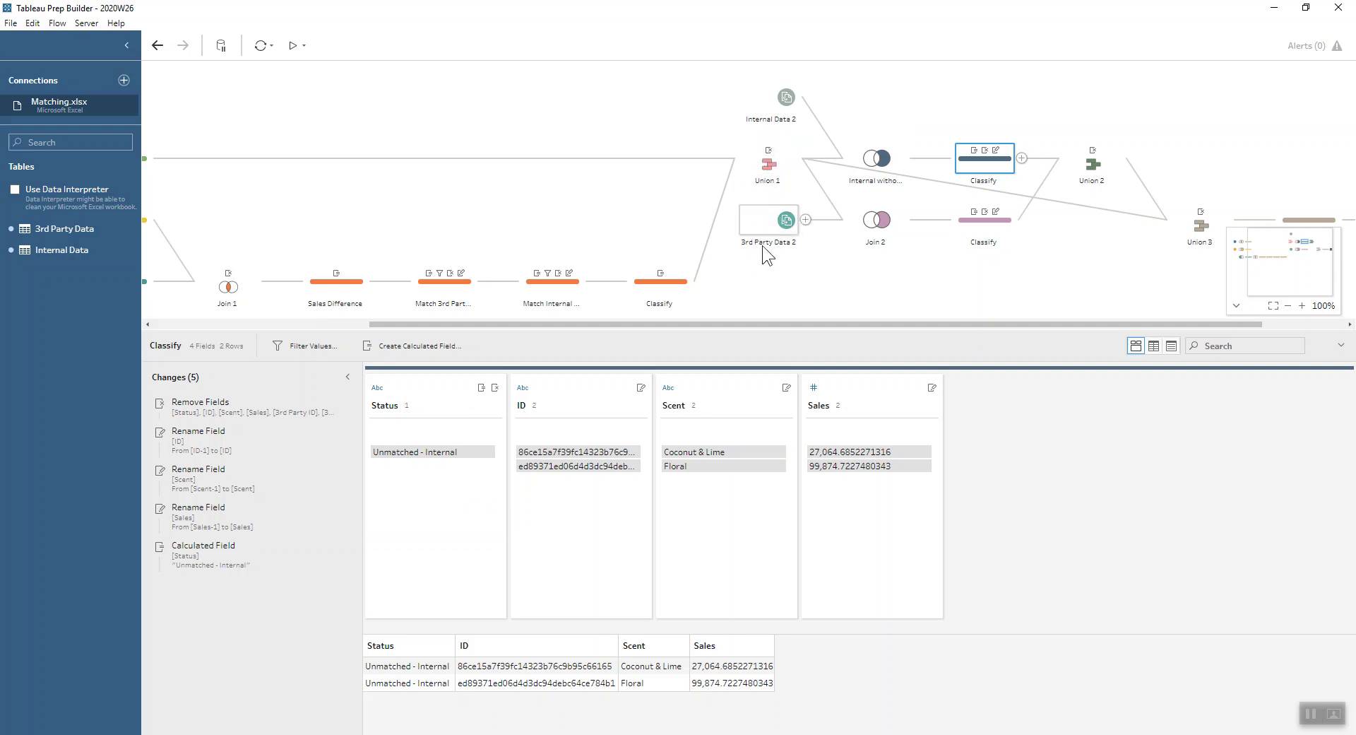
{"action": "left_click", "coordinate": [870, 224]}
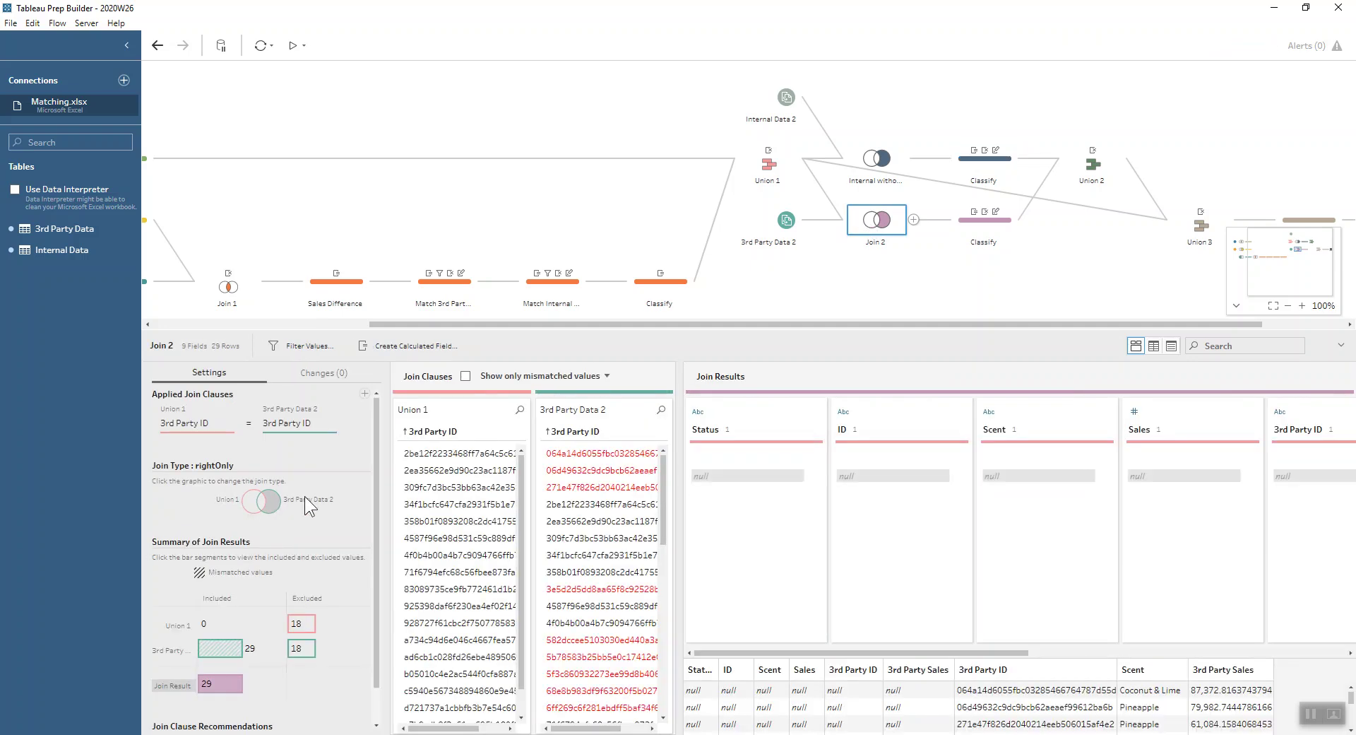
{"action": "left_click", "coordinate": [966, 220]}
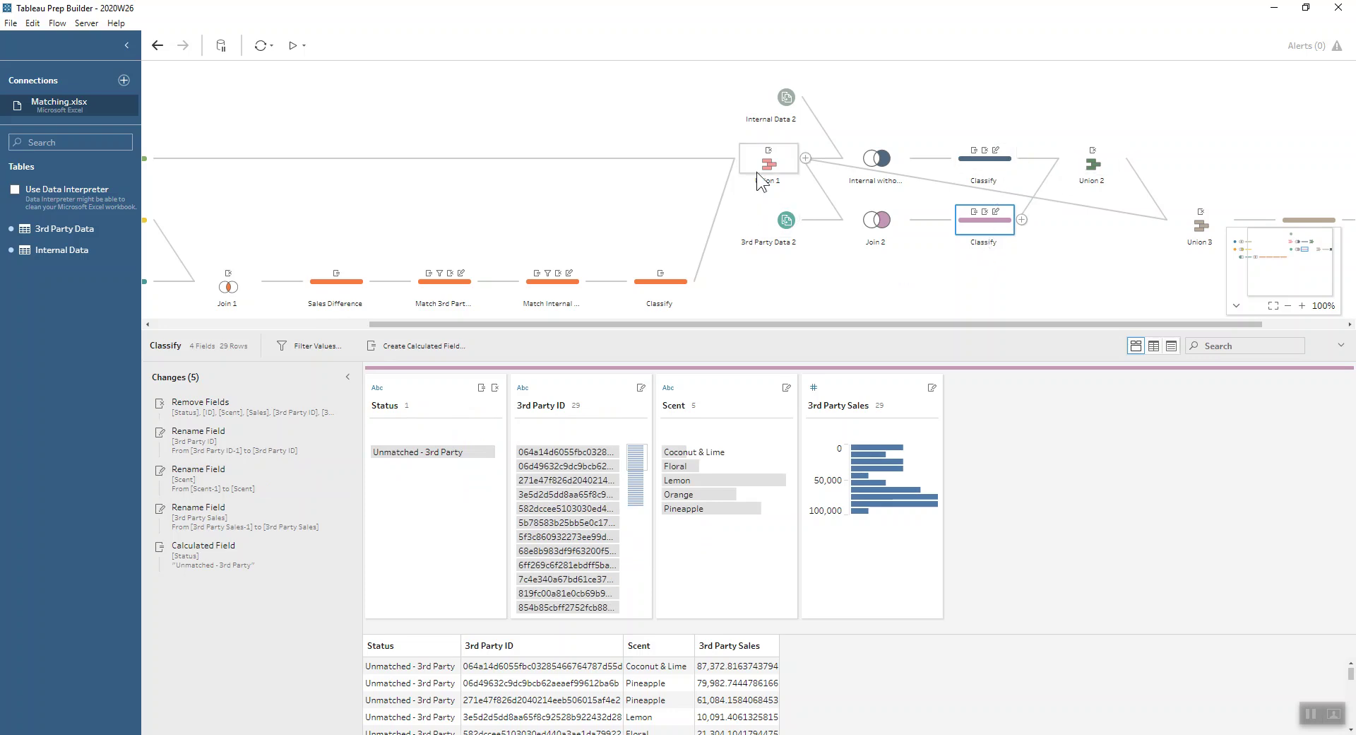
Examine the inputs and Status values of Union 3, and open the Clean 3 step that follows it.
{"action": "left_click", "coordinate": [1185, 219]}
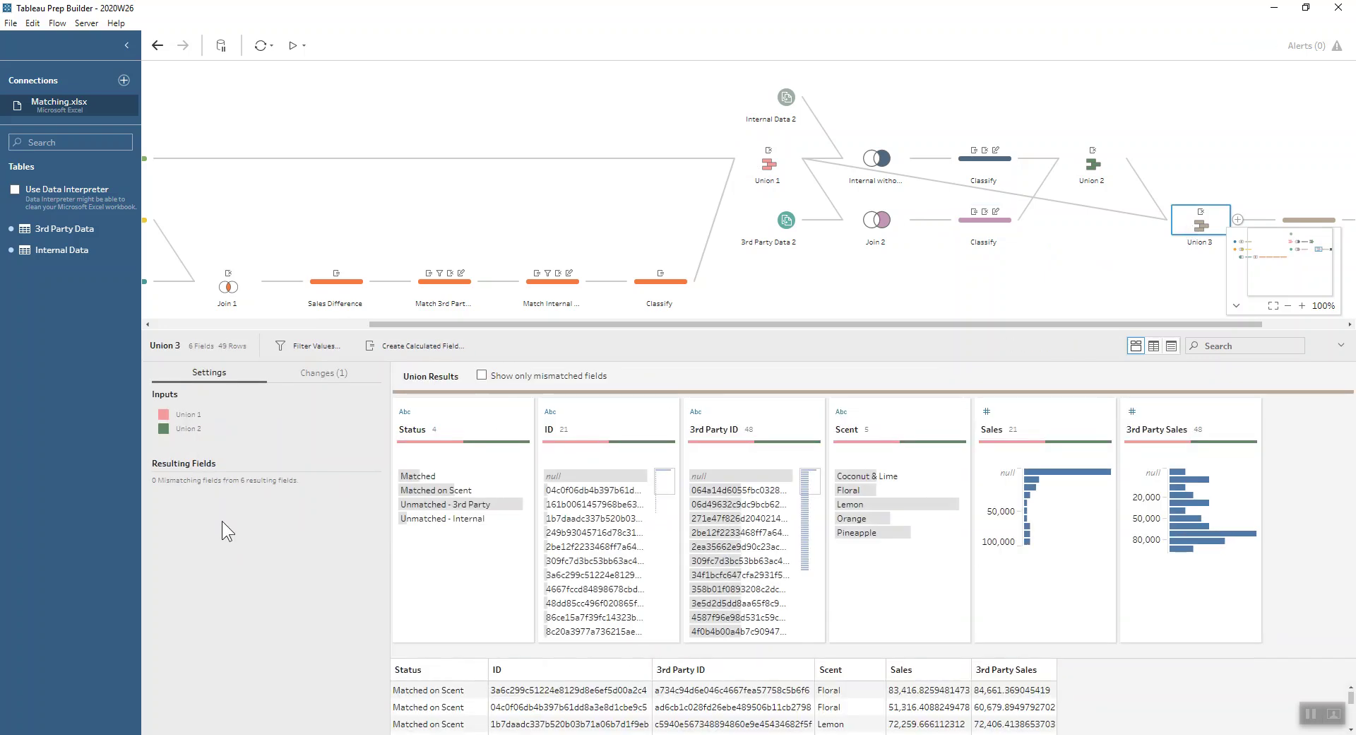
{"action": "left_click_drag", "start_coordinate": [786, 322], "coordinate": [1036, 320]}
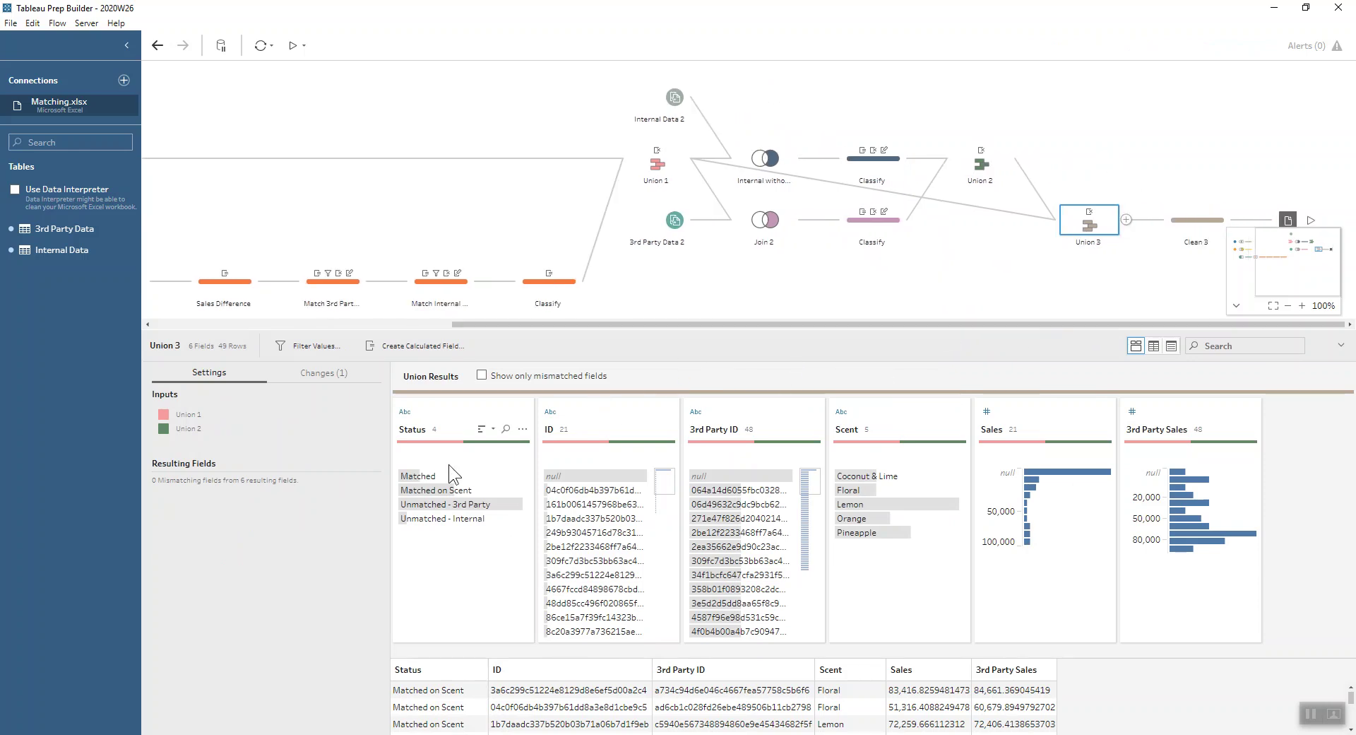
{"action": "mouse_move", "coordinate": [231, 353]}
{"action": "mouse_move", "coordinate": [416, 477]}
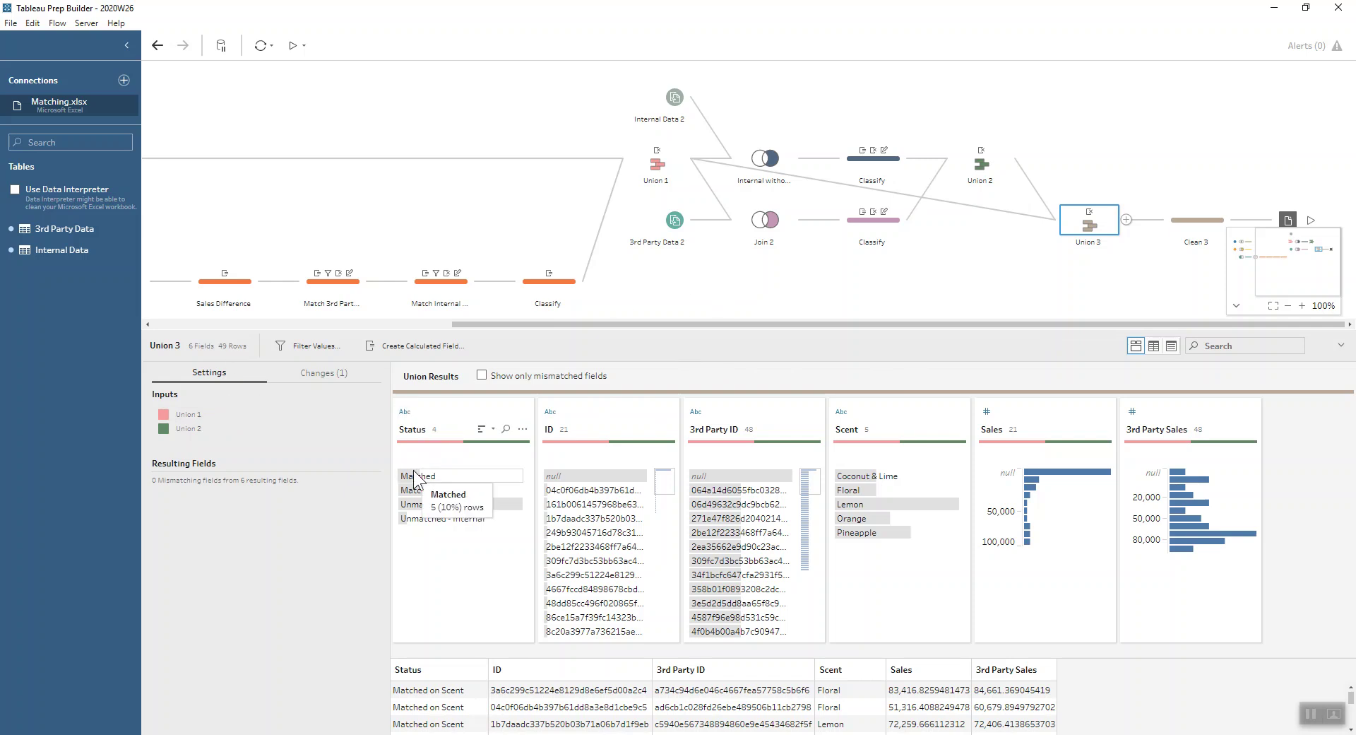
{"action": "mouse_move", "coordinate": [439, 522]}
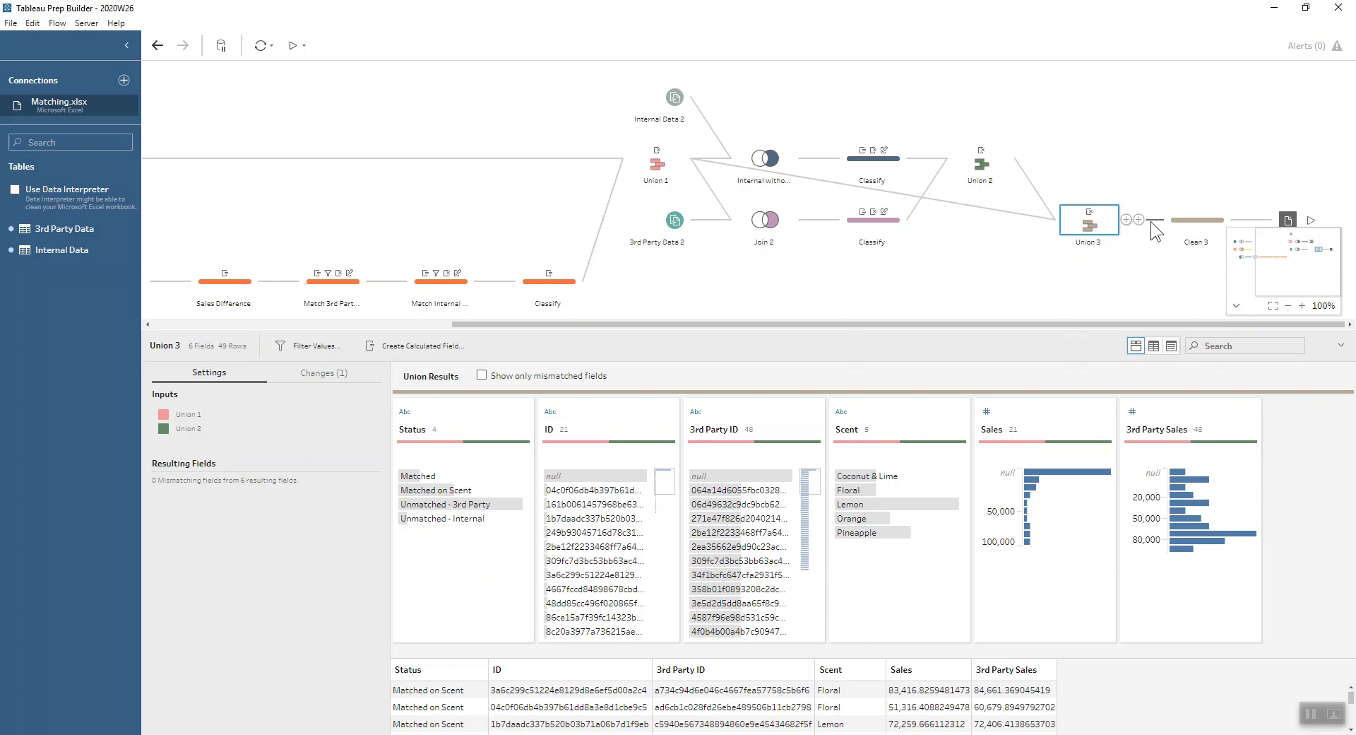
{"action": "left_click", "coordinate": [1196, 215]}
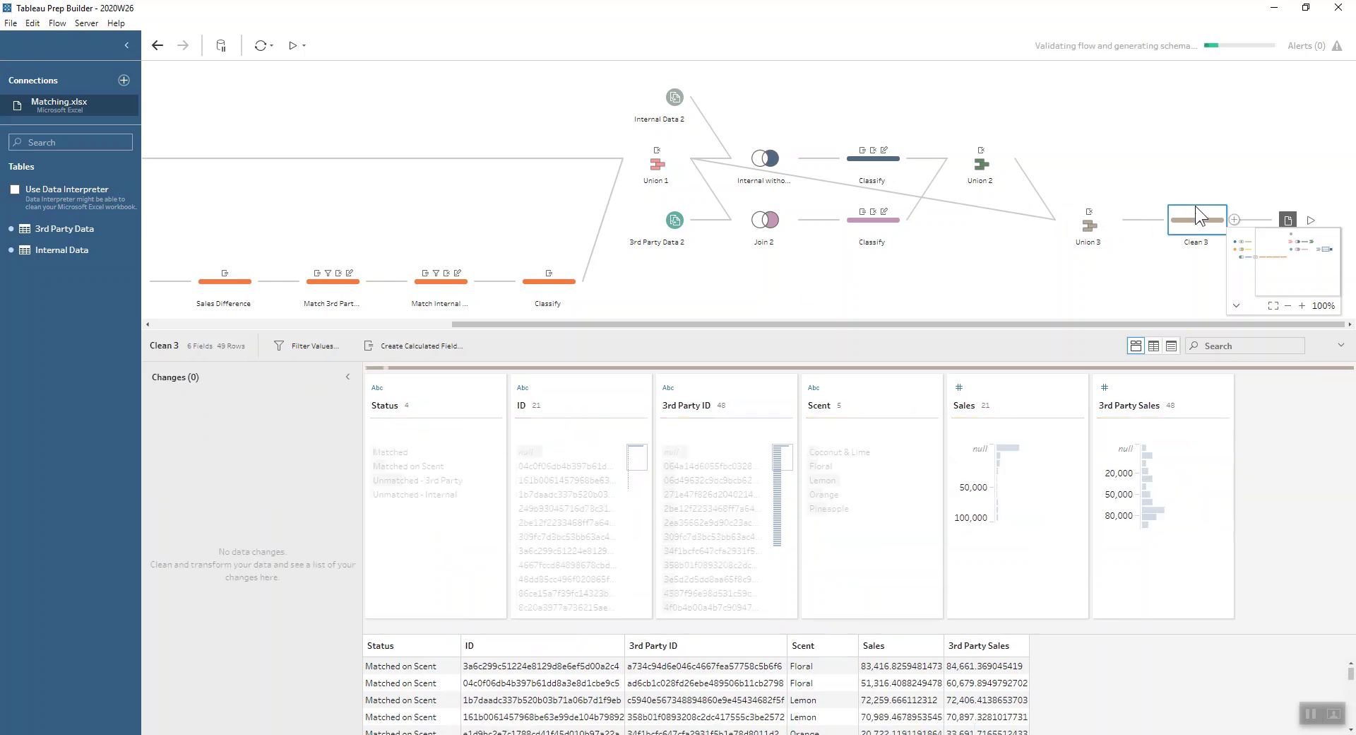